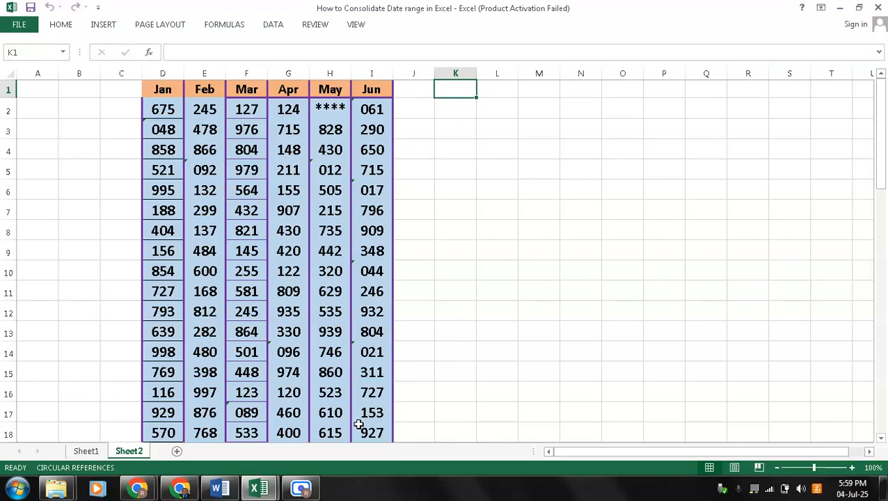
Step: Select the January to June values in row 2, D2:I2, and check their summary figures
key(Down)
key(Left)
key(Left)
key(Left)
key(Left)
key(Left)
key(Left)
key(Left)
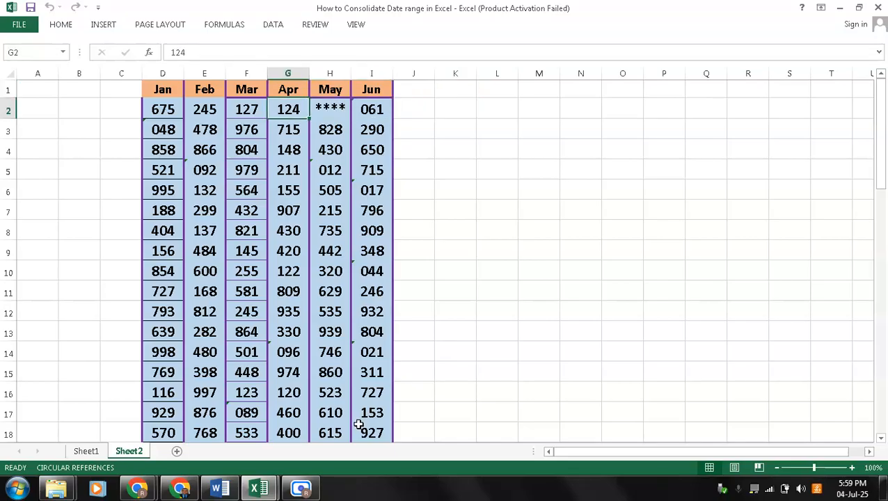
key(shift+Right)
key(shift+Right)
key(shift+Right)
key(shift+Right)
key(shift+Right)
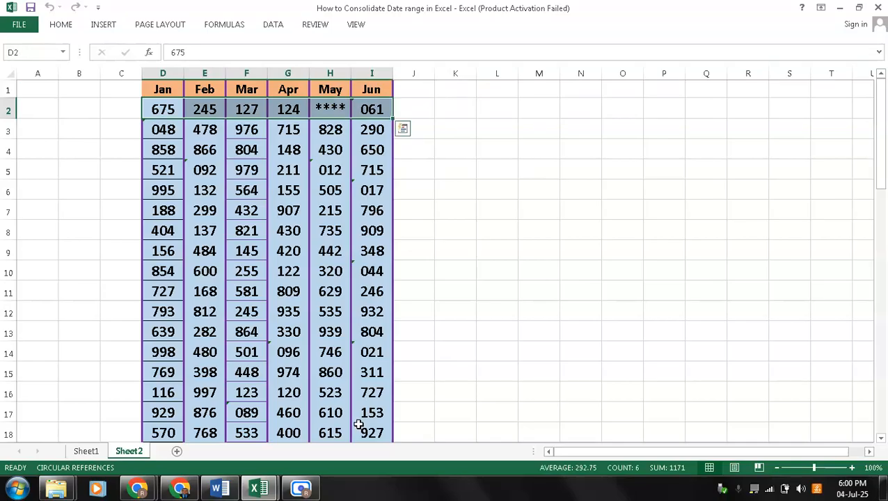
Step: Enter the formula =AVERAGE(D2:I2) in cell J2 to average the first row's January to June values
key(Right)
key(Right)
key(Right)
key(Right)
key(Right)
key(Right)
key(Right)
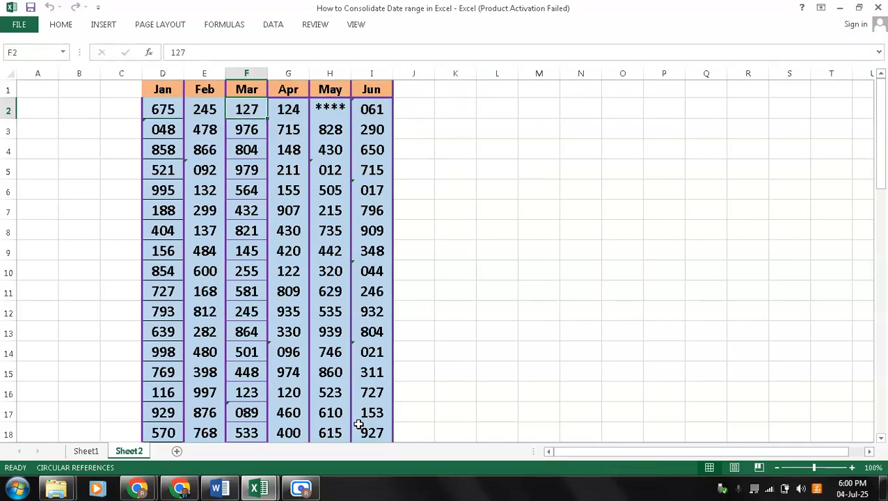
key(Left)
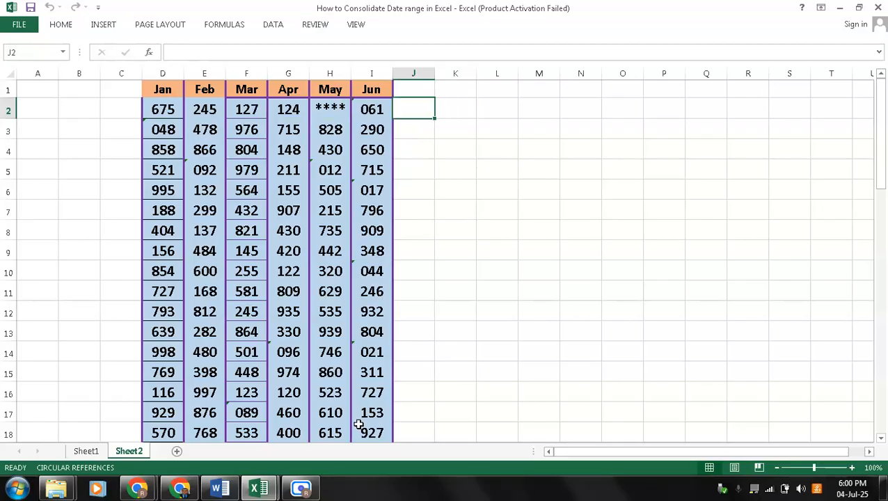
text(=a)
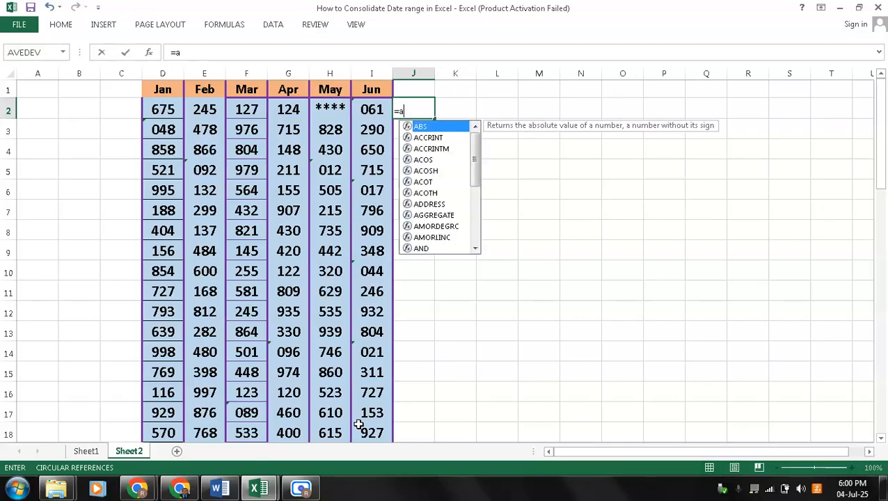
text(verage)
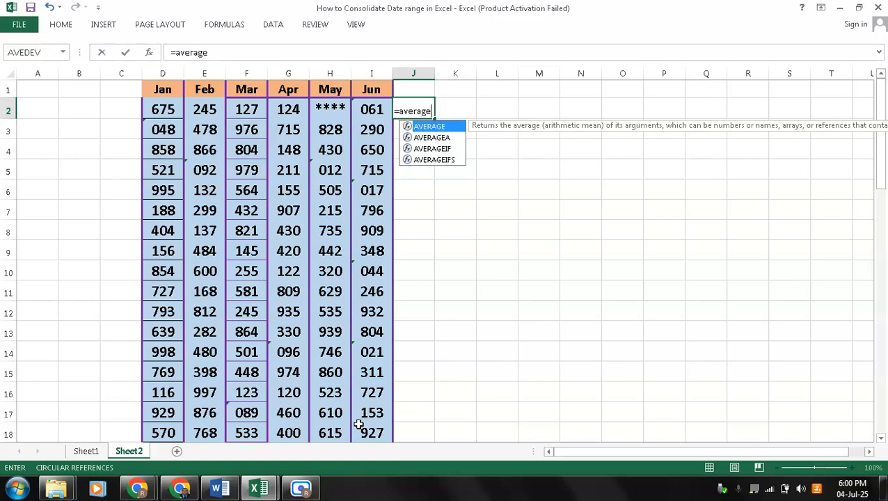
text(()
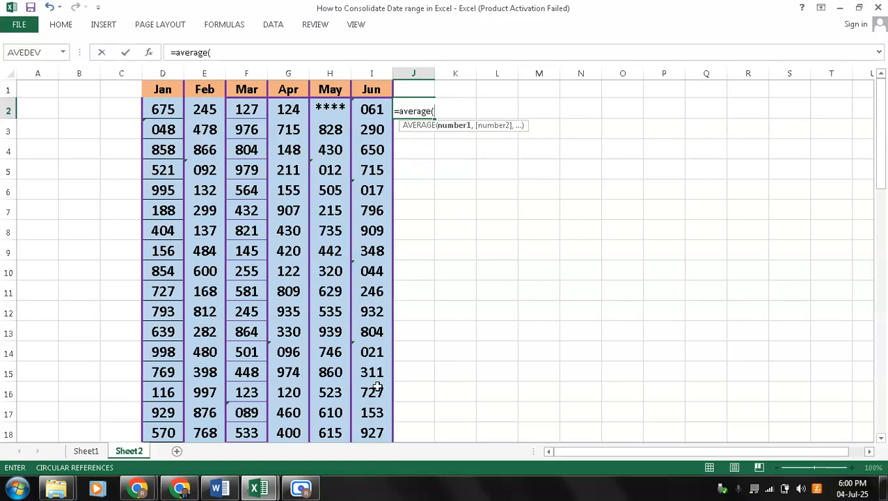
click(377, 112)
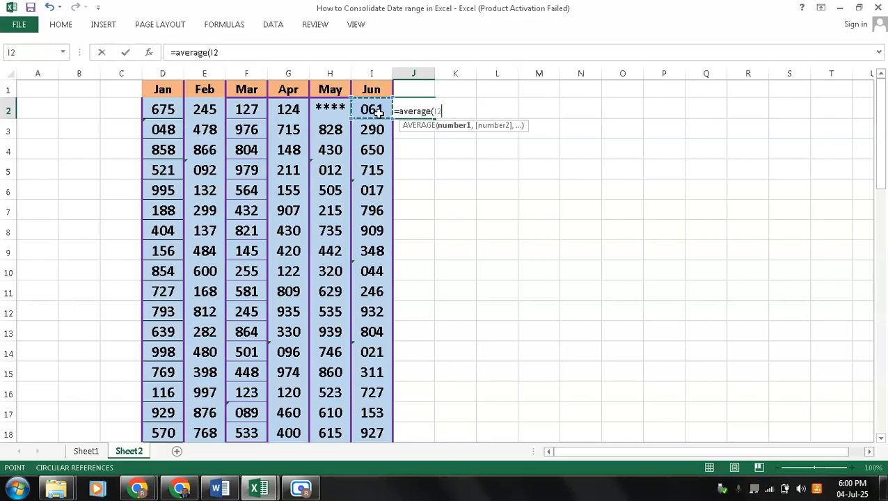
key(F8)
key(Left)
key(Left)
key(Left)
key(Left)
key(Left)
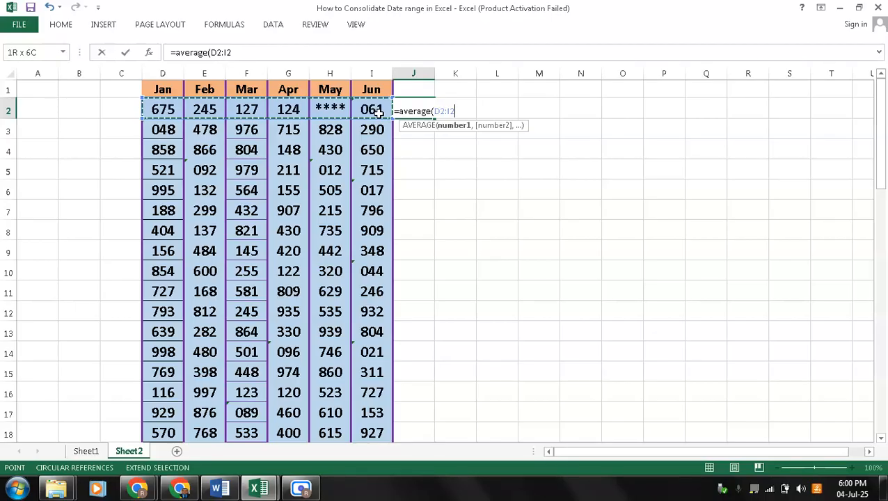
text())
key(Return)
key(Up)
Step: Select D2:I2 and compare its status summary with the average calculated in J2
click(379, 113)
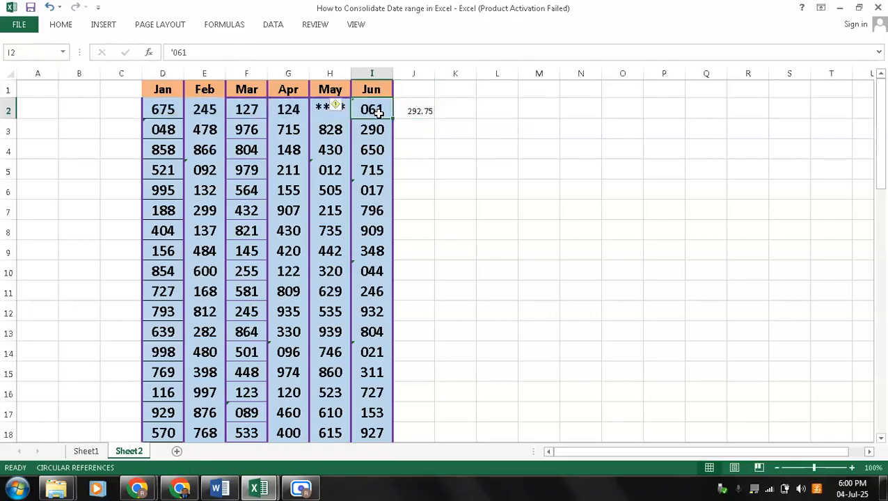
key(shift+Left)
key(shift+Left)
key(shift+Left)
key(shift+Left)
key(shift+Left)
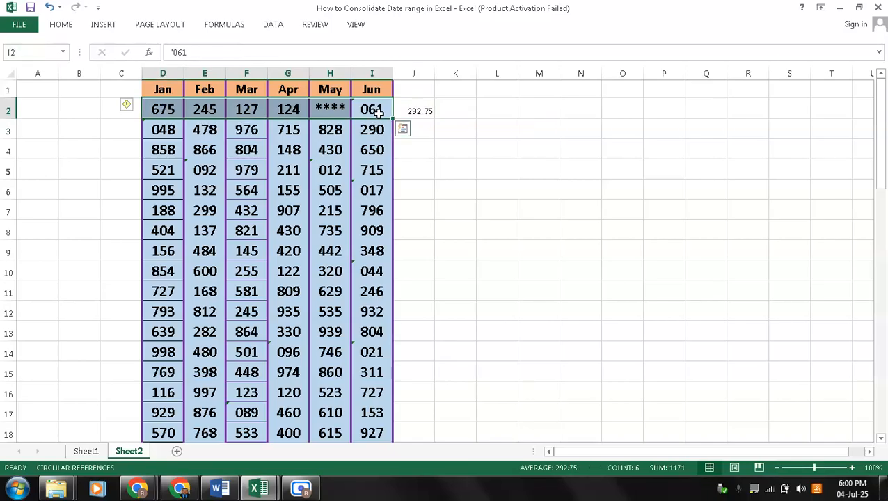
key(Right)
key(Left)
key(Left)
key(Left)
key(Left)
key(Left)
key(Left)
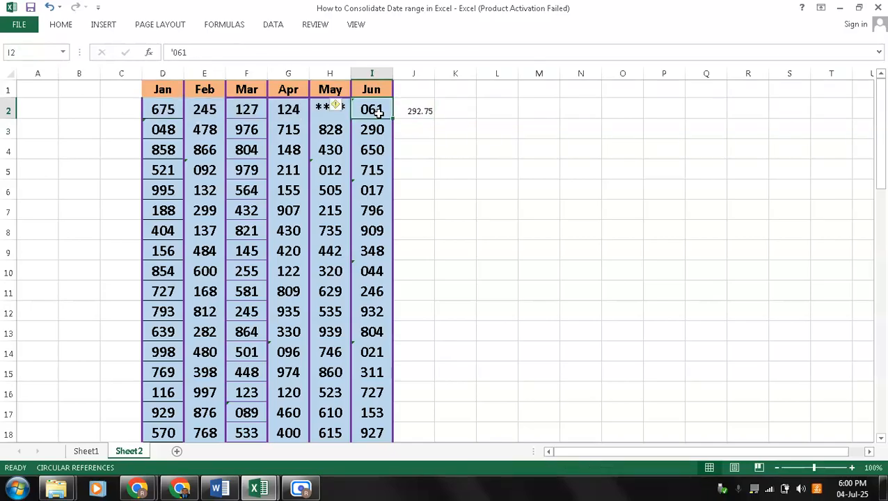
key(Right)
key(Right)
key(Right)
key(Right)
key(Right)
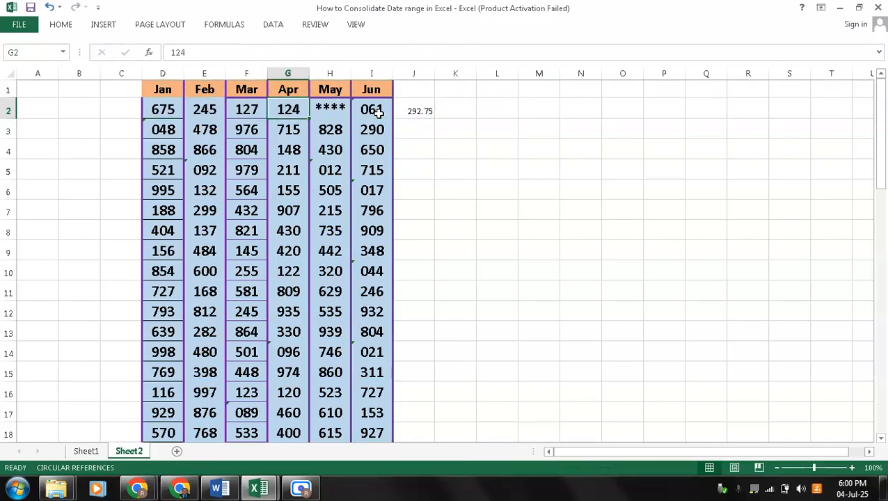
key(Right)
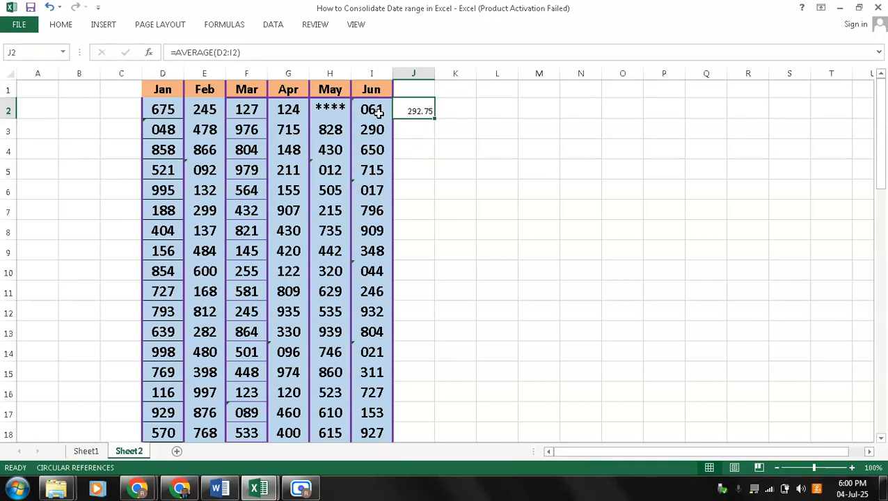
key(Right)
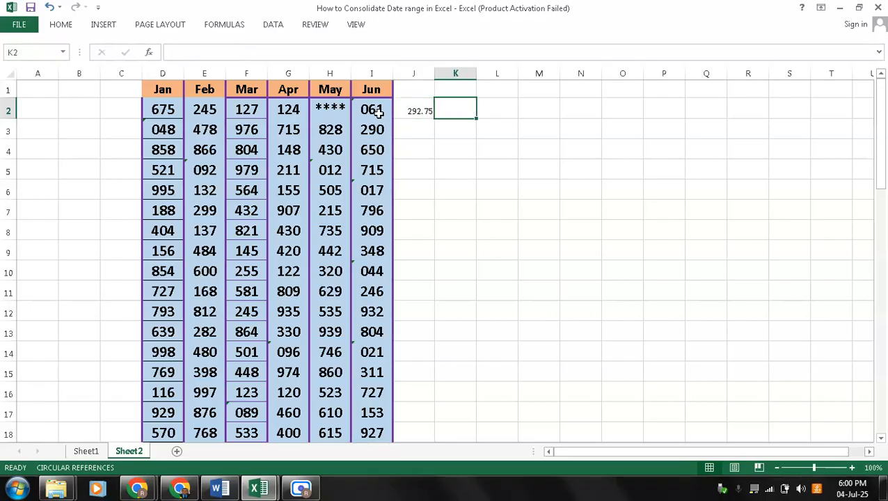
key(Up)
key(Left)
key(Down)
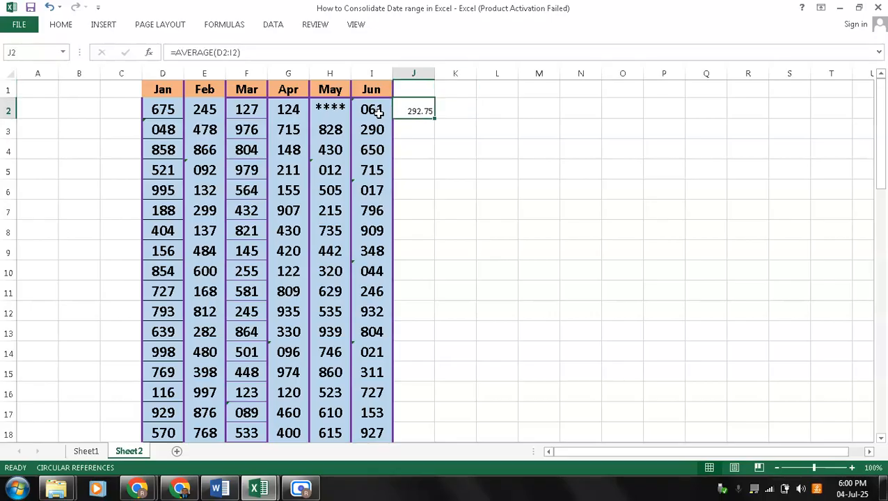
key(Right)
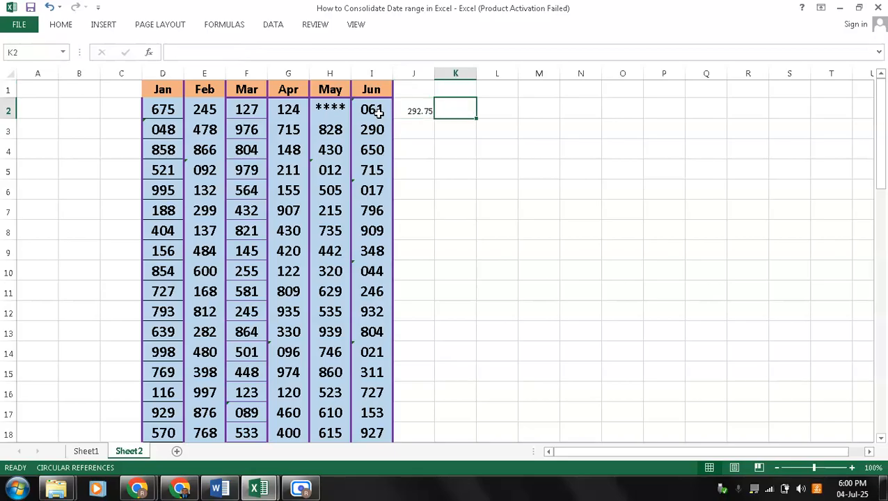
key(Left)
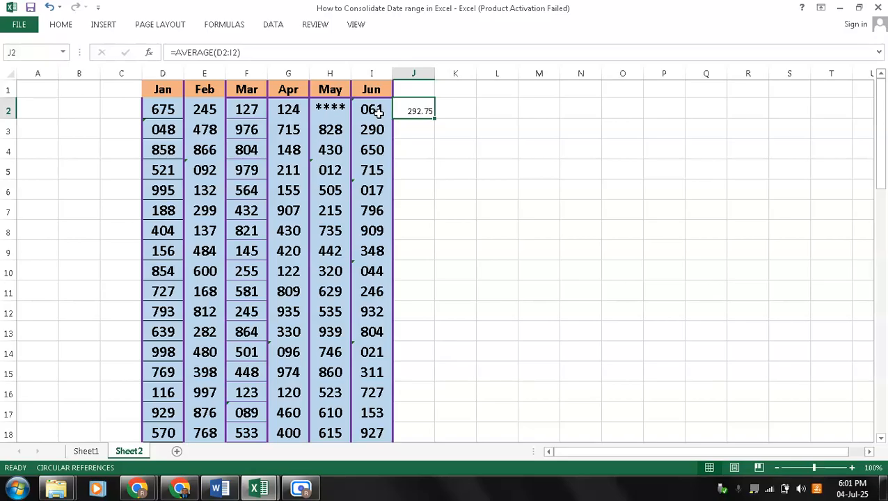
Step: Reselect the range D2:I2 from June back to January and recheck the cells behind the J2 formula
key(Left)
key(shift+Left)
key(shift+Left)
key(shift+Left)
key(shift+Left)
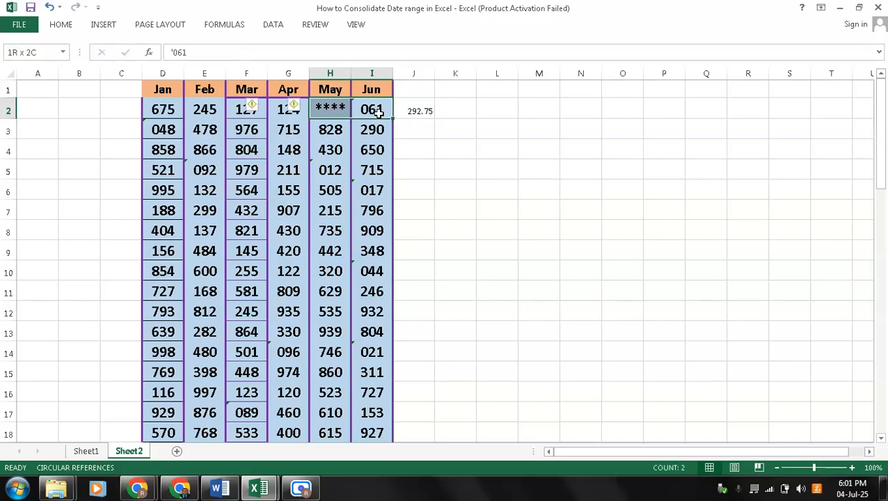
key(shift+Left)
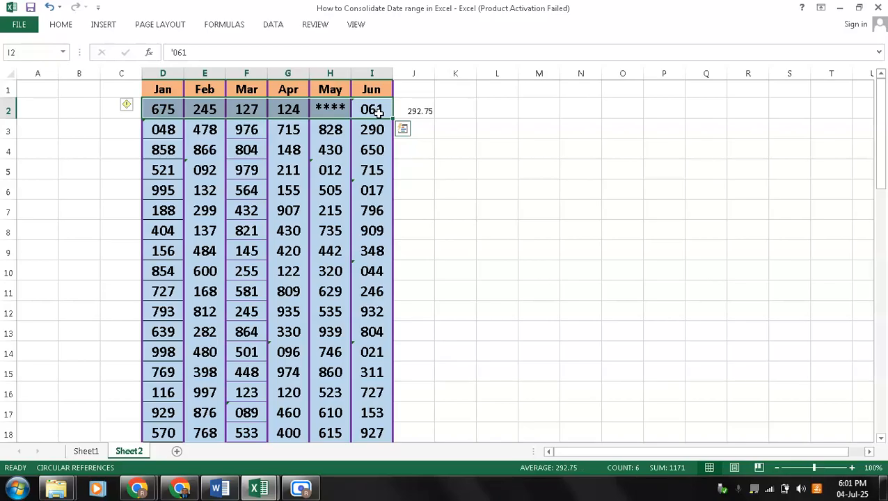
key(Right)
key(Right)
key(Left)
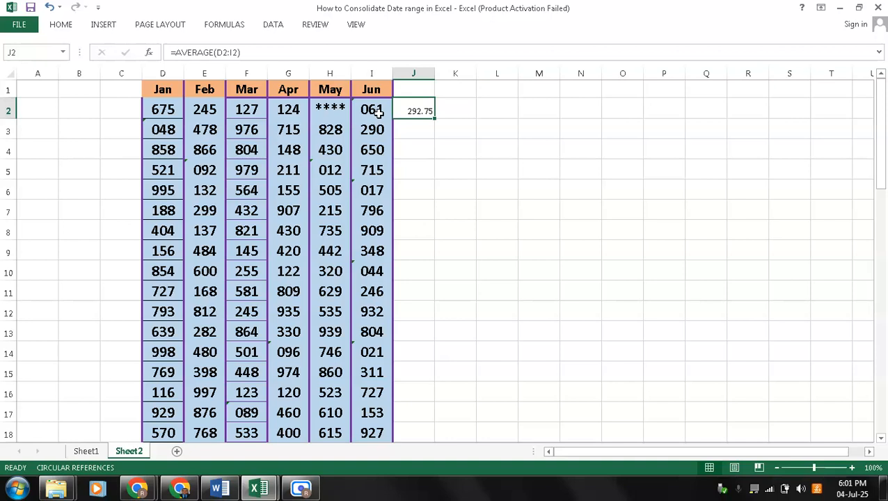
key(Right)
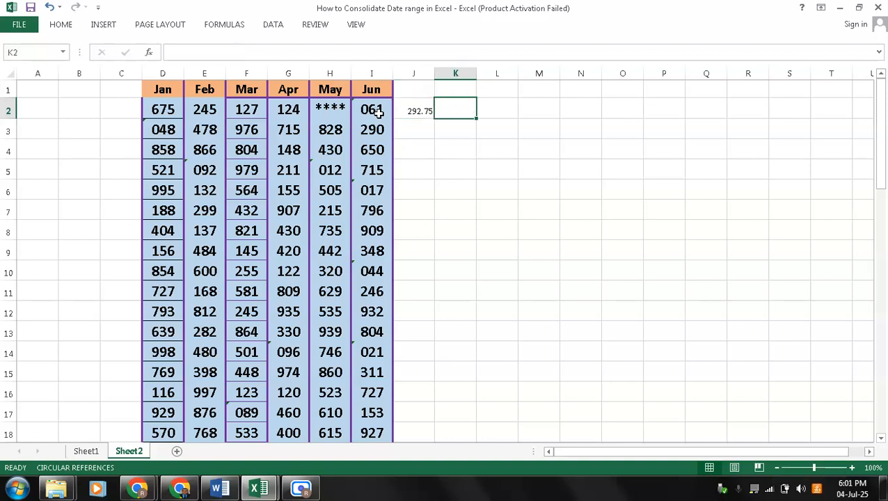
Step: Enter the header Mean in cell J1 above the average
key(Left)
key(Right)
key(Left)
key(Up)
text(Mean)
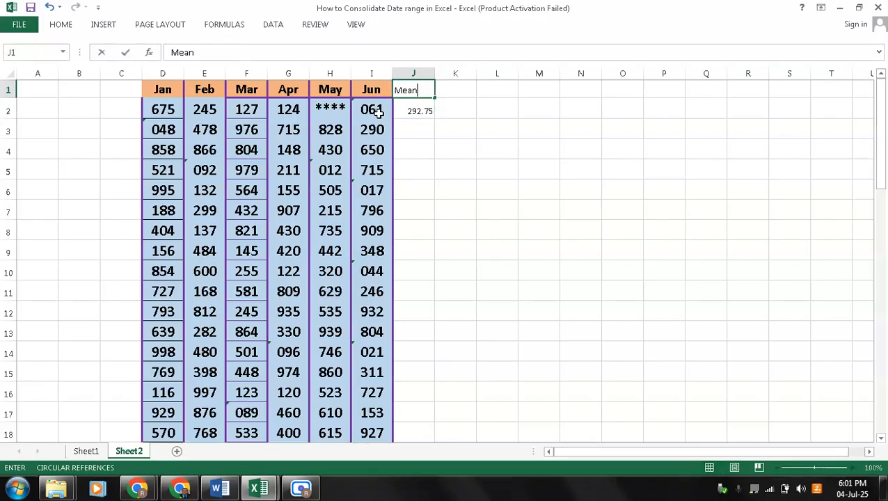
key(Return)
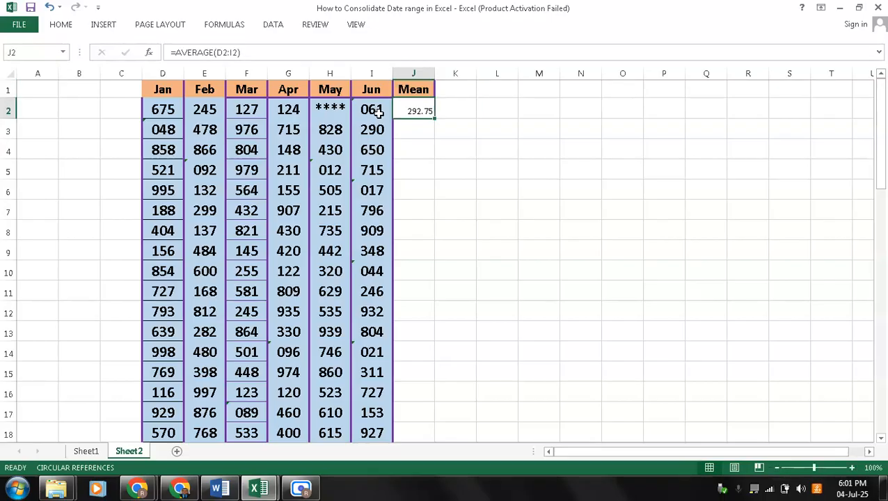
Step: Enter the header Veriation in cell K1 and fit column K's width to it
key(Right)
key(Up)
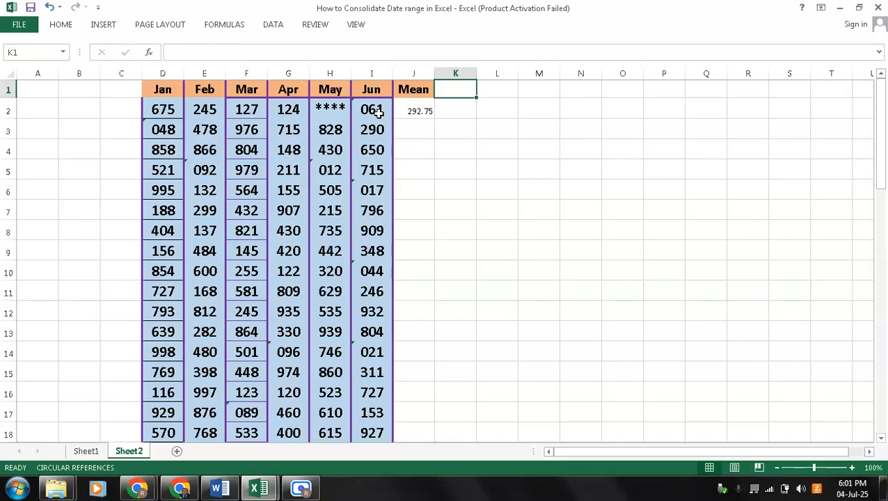
text(Ver)
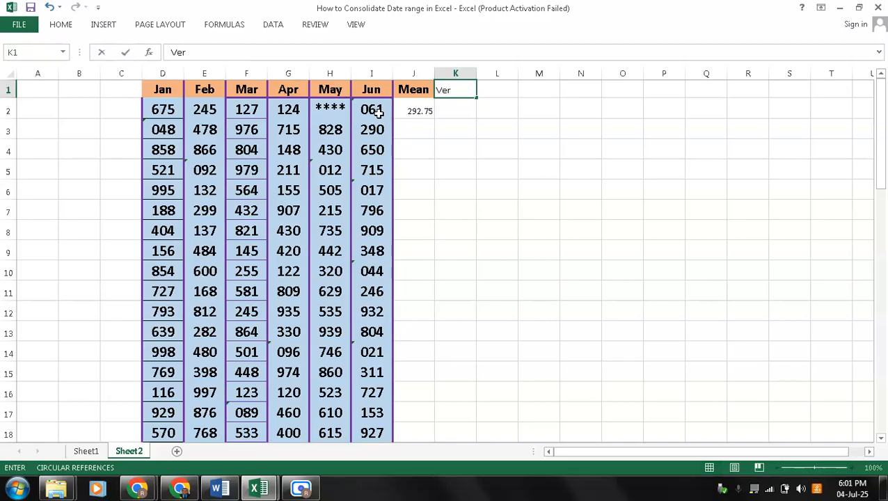
text(idation)
key(BackSpace)
key(BackSpace)
key(BackSpace)
key(BackSpace)
key(BackSpace)
key(BackSpace)
text(ation)
key(Return)
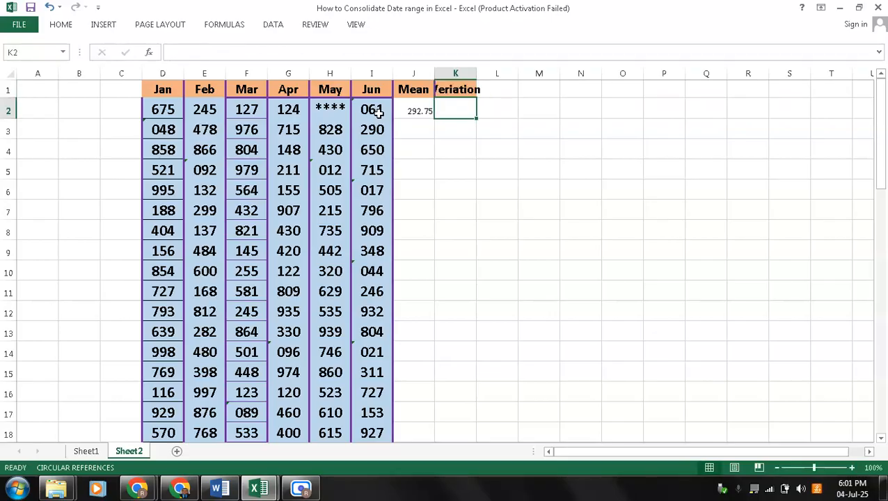
double_click(475, 75)
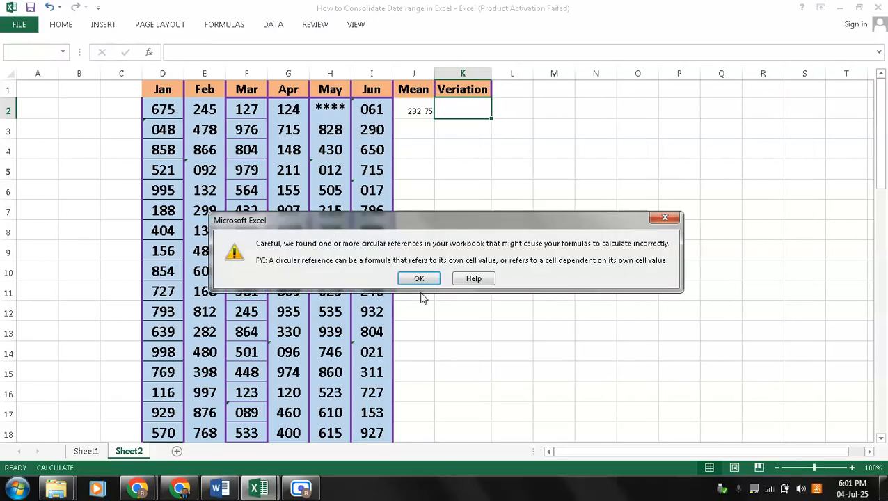
click(420, 279)
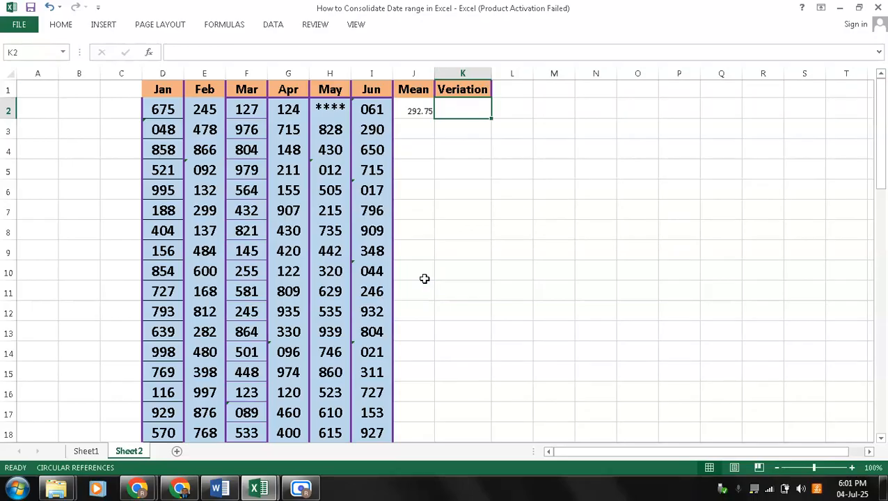
Step: Enter the formula =D2-J2 in K2 to subtract the mean from the January value
click(176, 118)
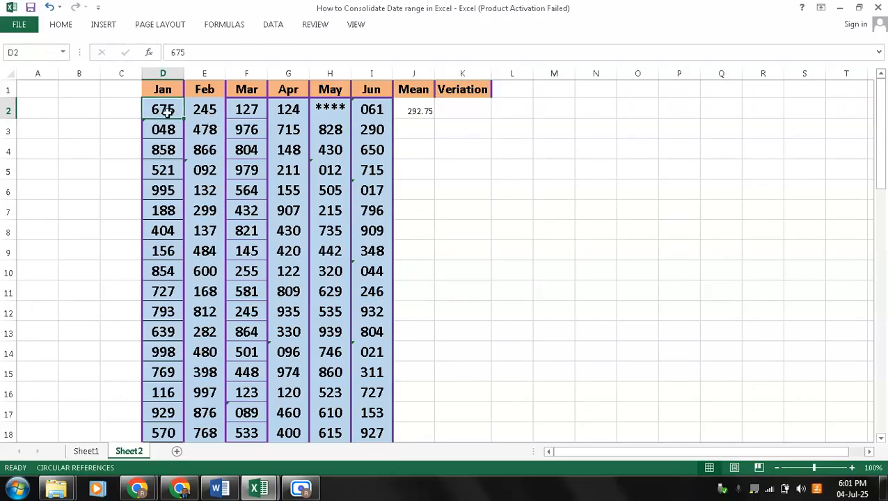
click(414, 113)
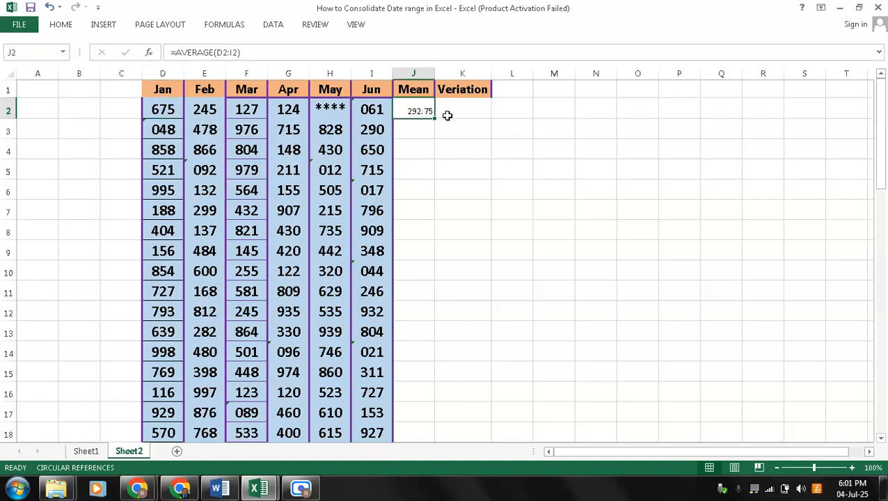
click(448, 116)
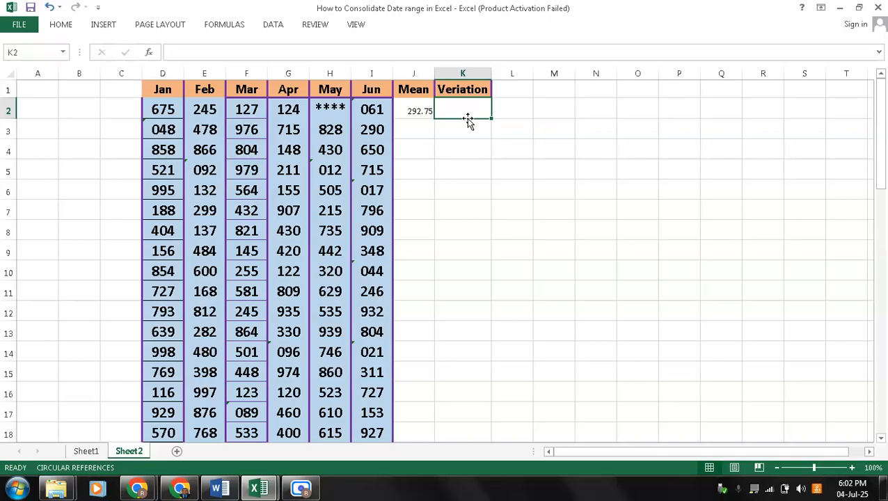
text(=)
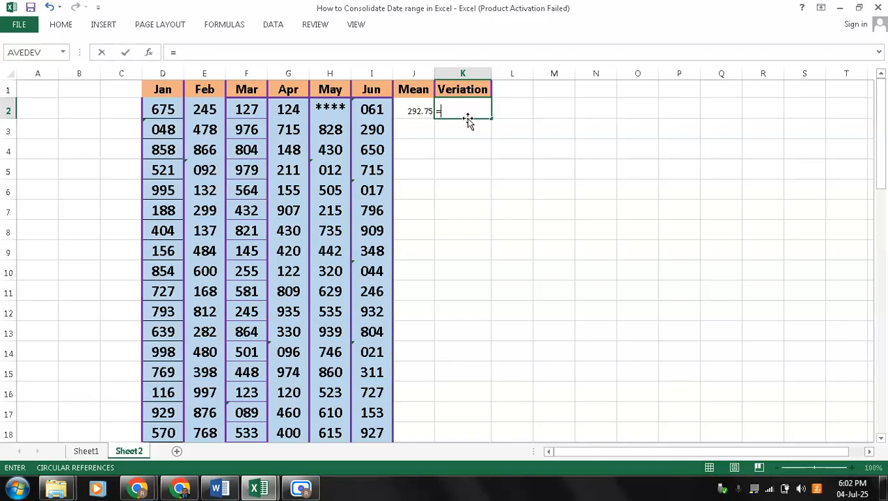
key(Left)
key(Left)
key(Left)
key(Left)
key(Left)
key(Left)
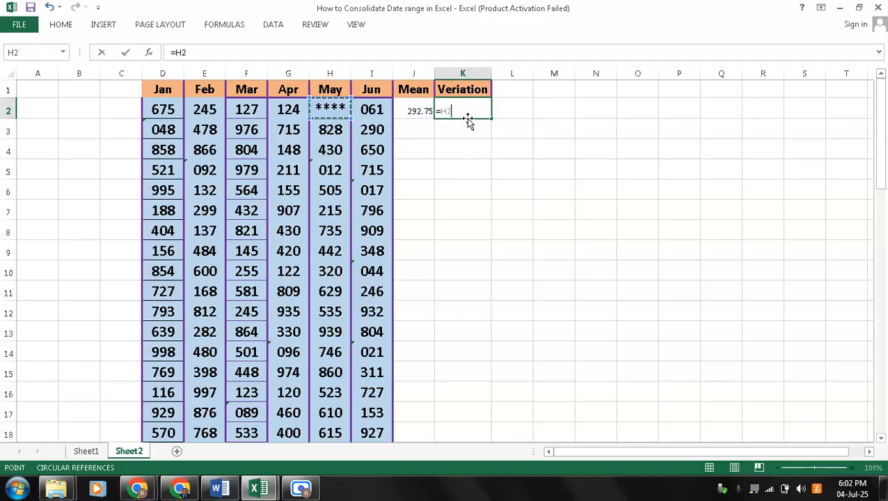
key(Left)
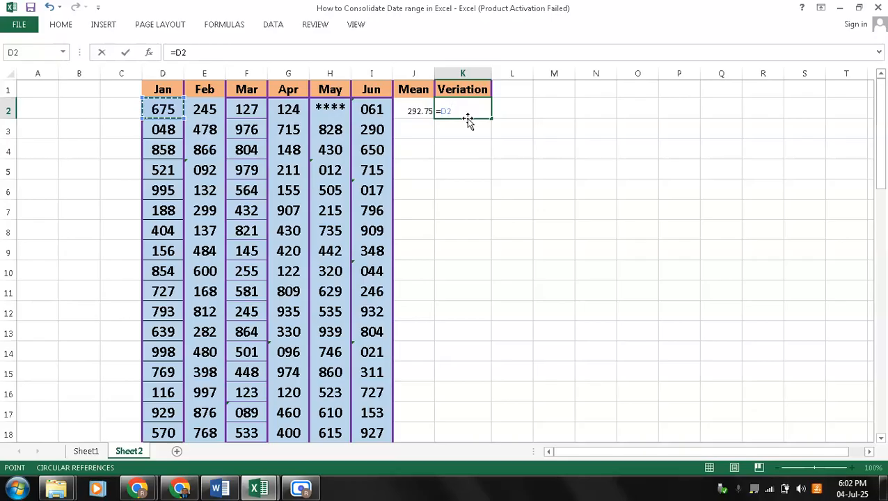
text(-)
key(Left)
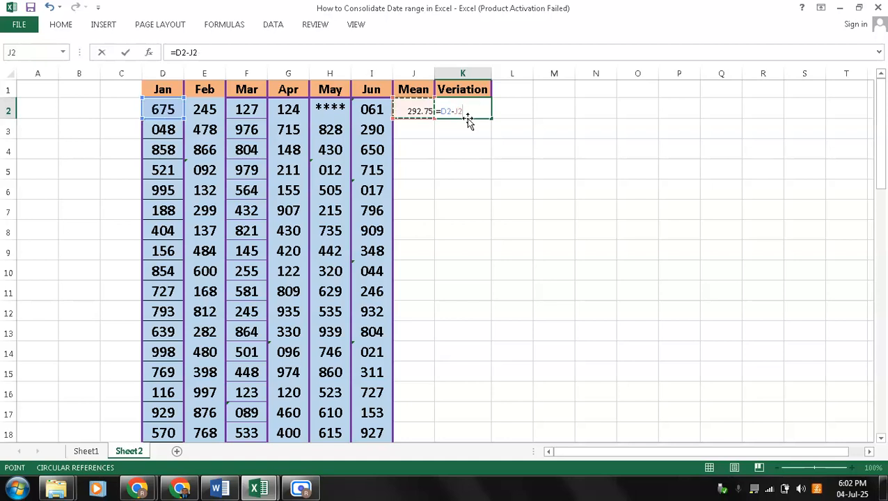
key(Return)
key(Up)
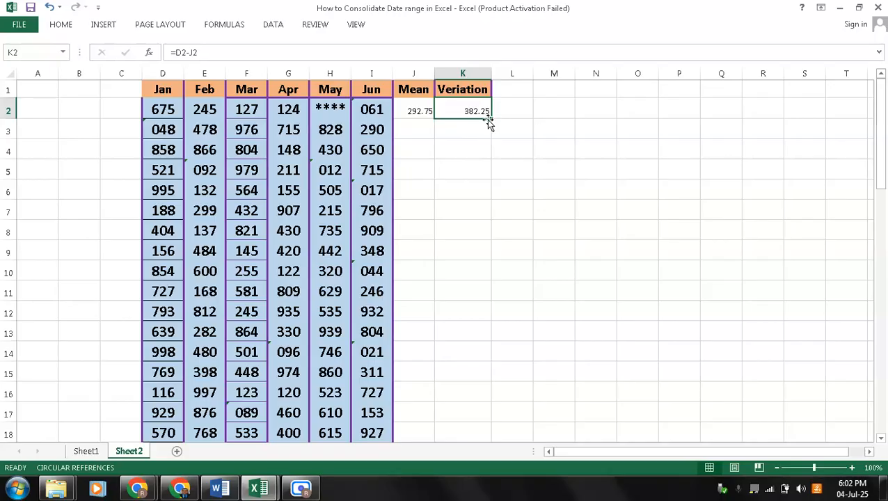
Step: Lock the mean's column reference in K2 by changing the formula to =D2-$J2
click(419, 113)
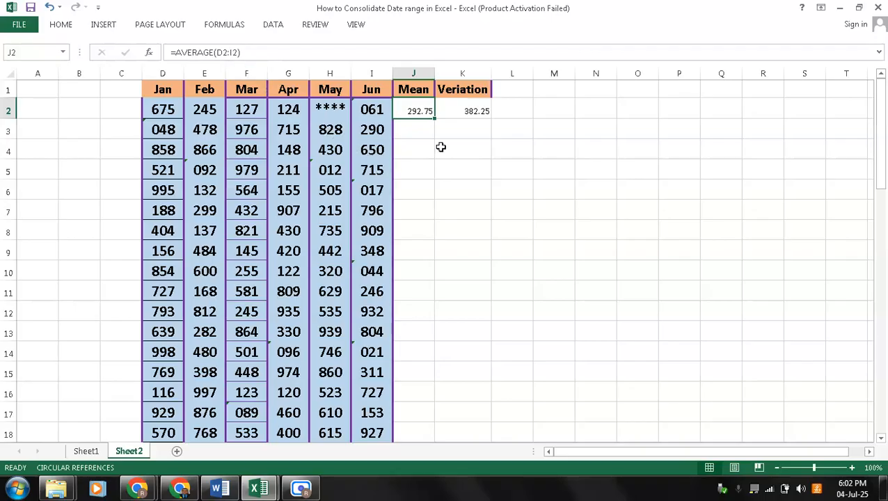
click(469, 105)
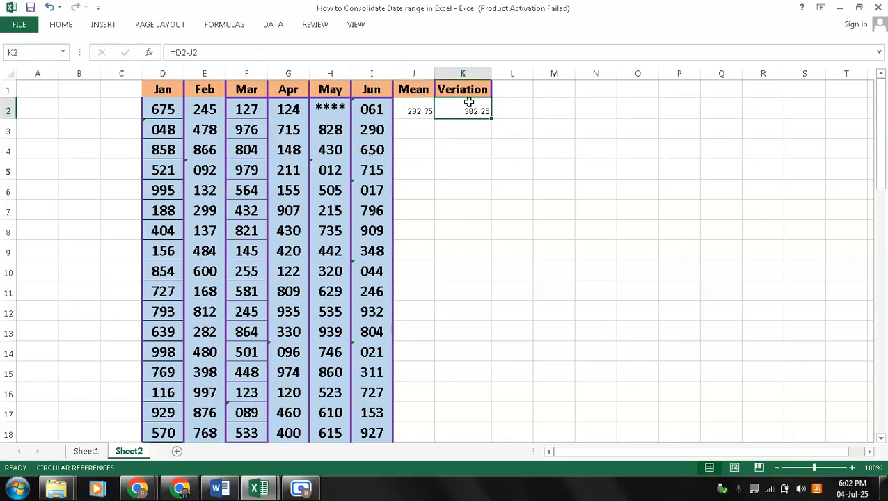
click(191, 54)
text($)
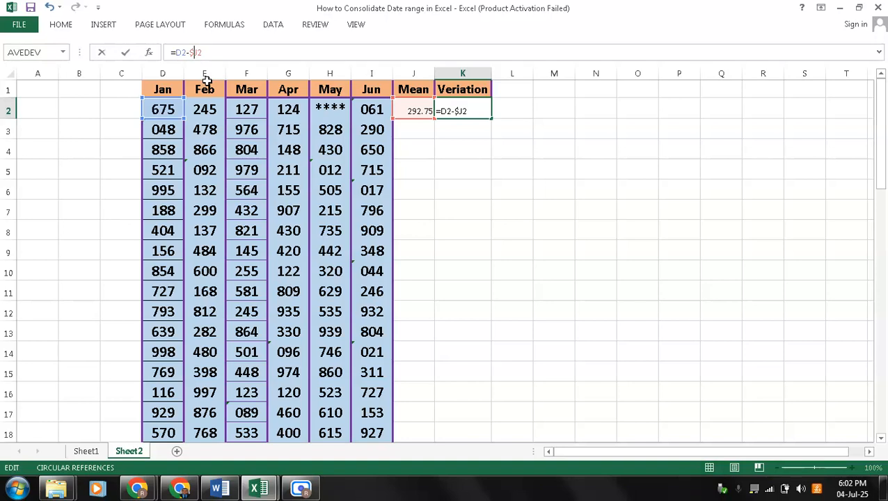
key(Return)
key(Up)
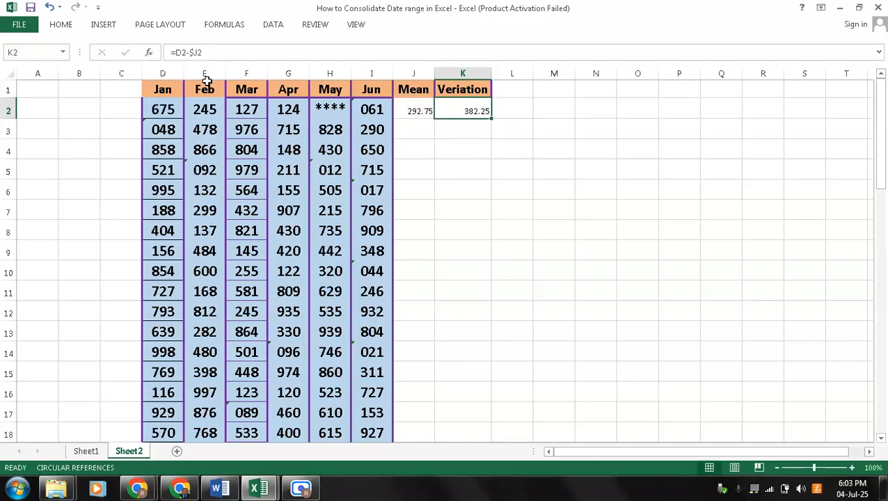
Step: Copy the variation formula from K2 into L2 for the February value
key(ctrl+c)
key(Right)
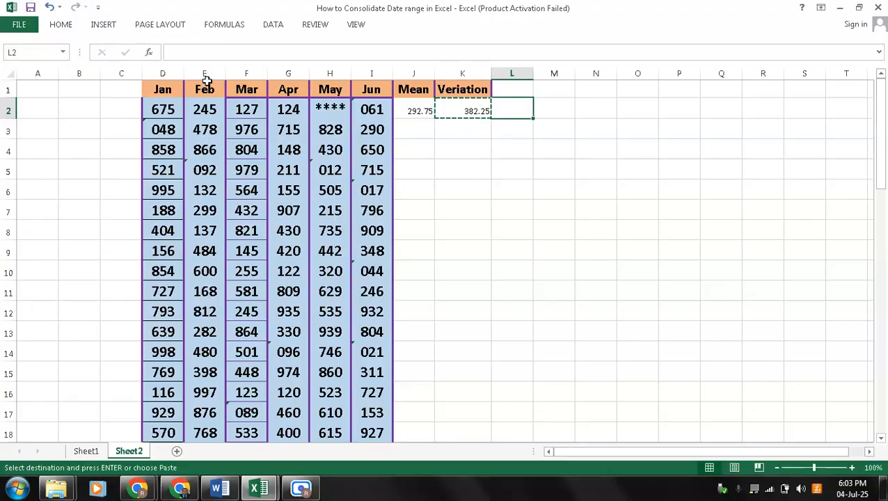
key(ctrl+v)
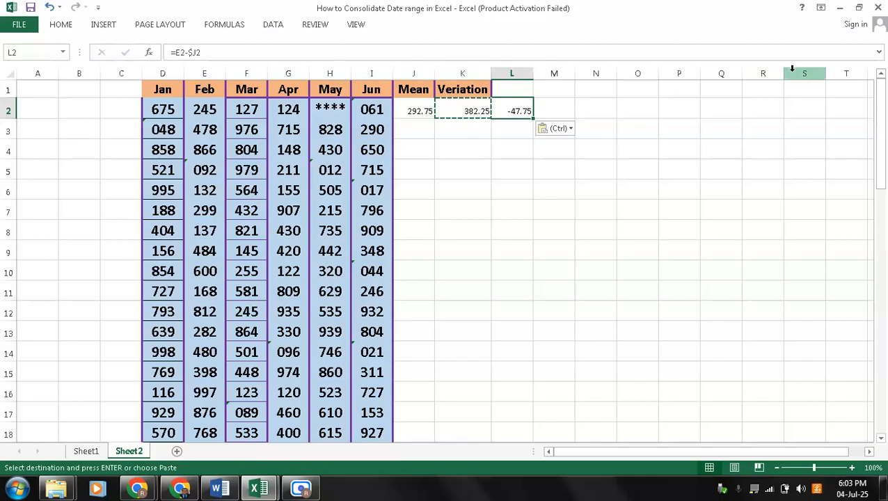
Step: Restore the worksheet window to its smaller size, move it lower on the screen and end the copy mode
click(859, 8)
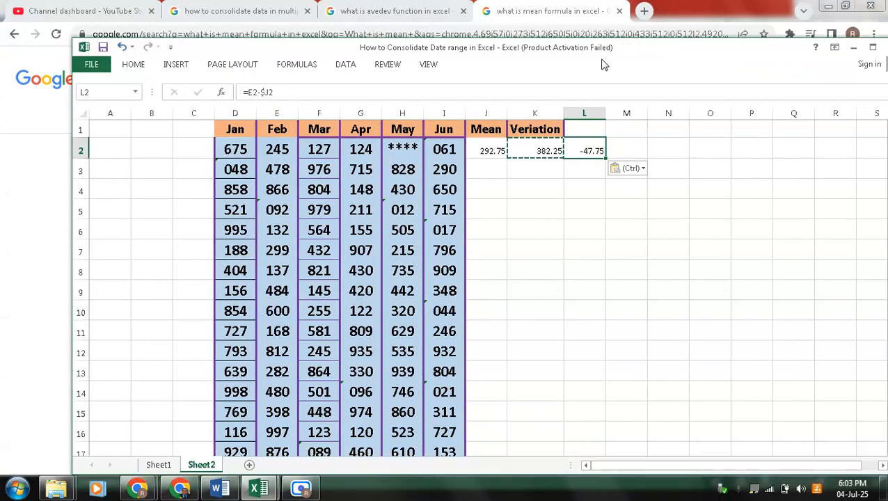
double_click(635, 58)
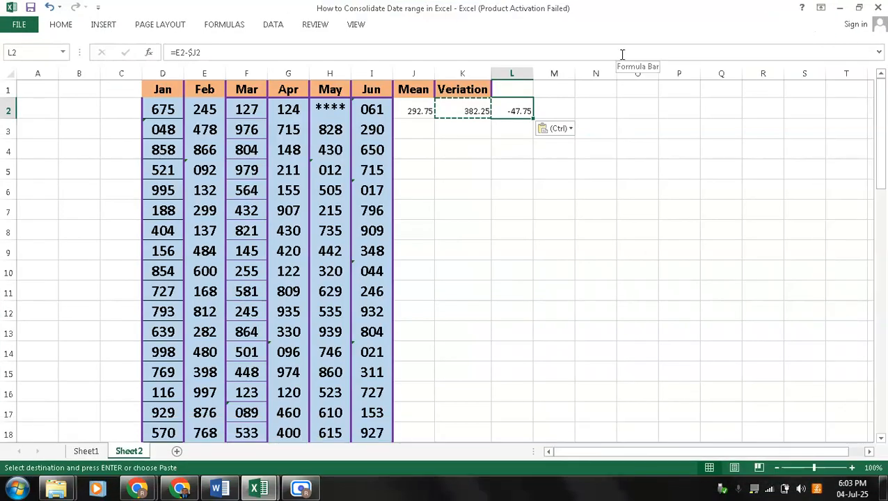
click(859, 10)
drag(681, 54, 693, 130)
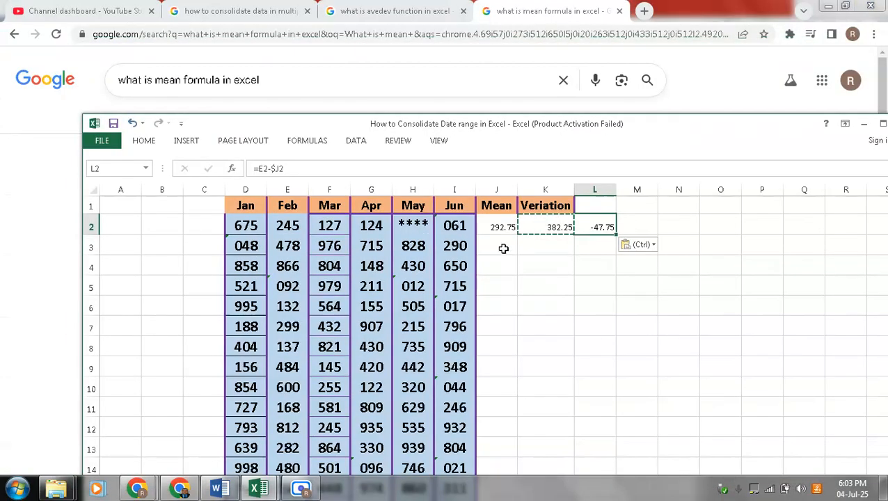
key(Escape)
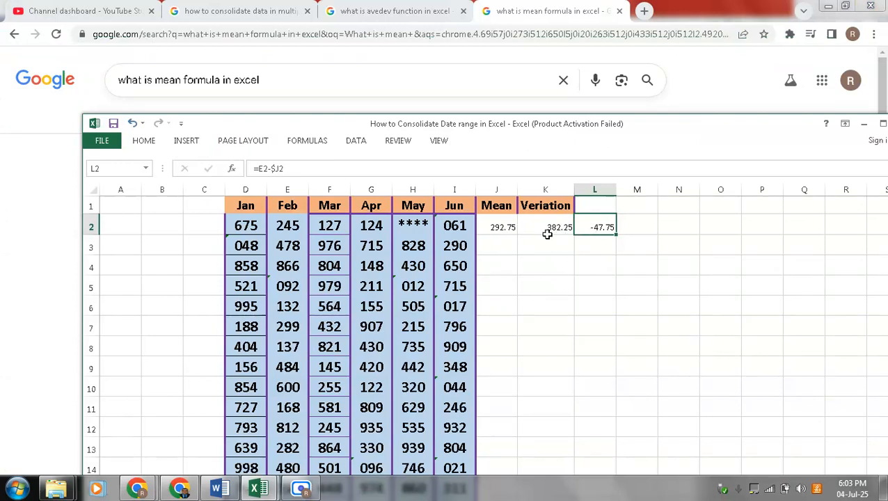
Step: Compare the February value in E2 and the mean in J2 with the variation in L2
click(290, 224)
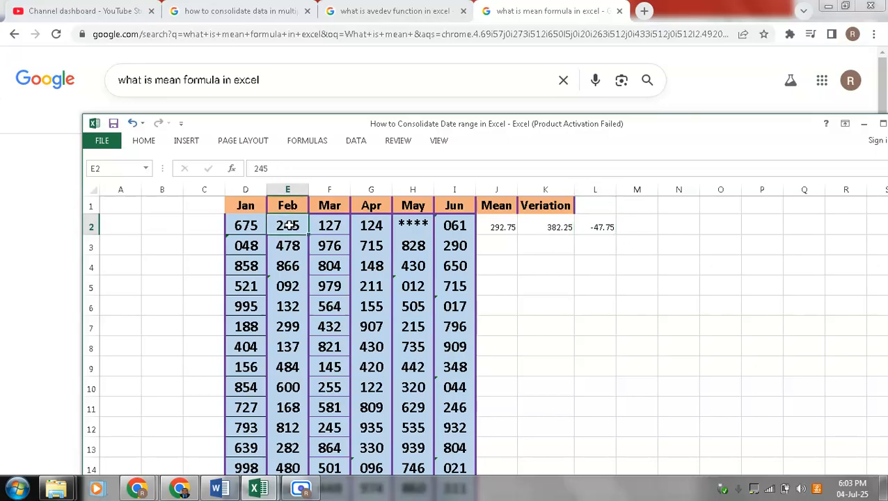
click(506, 227)
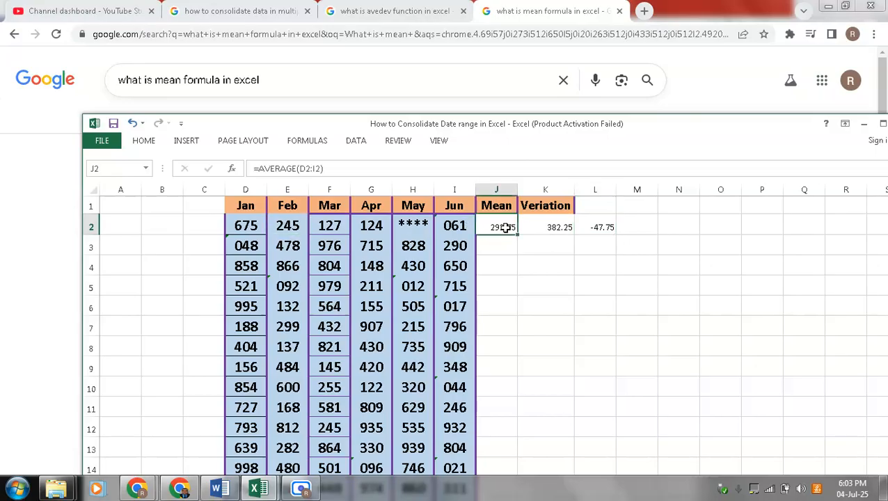
click(603, 230)
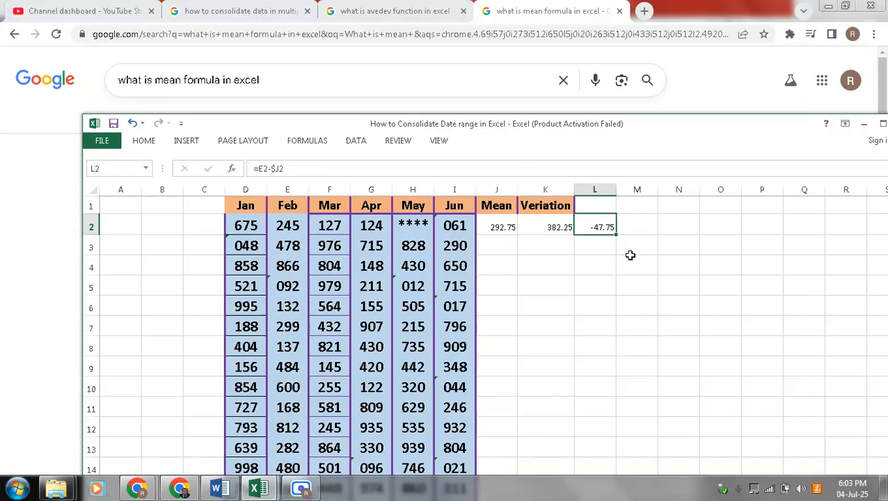
click(596, 208)
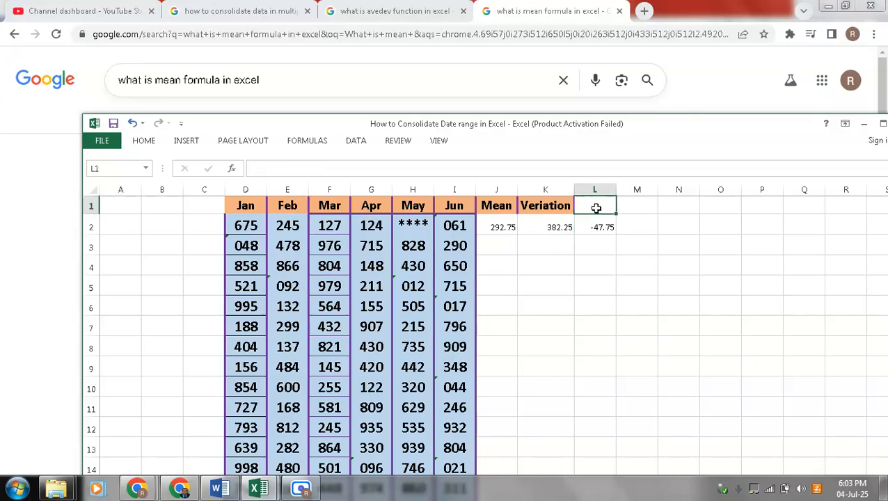
text(Ver 2)
key(Return)
Step: Set the header in L1 to Ver Feb and rename the header in K1 as Ver Jan
click(596, 208)
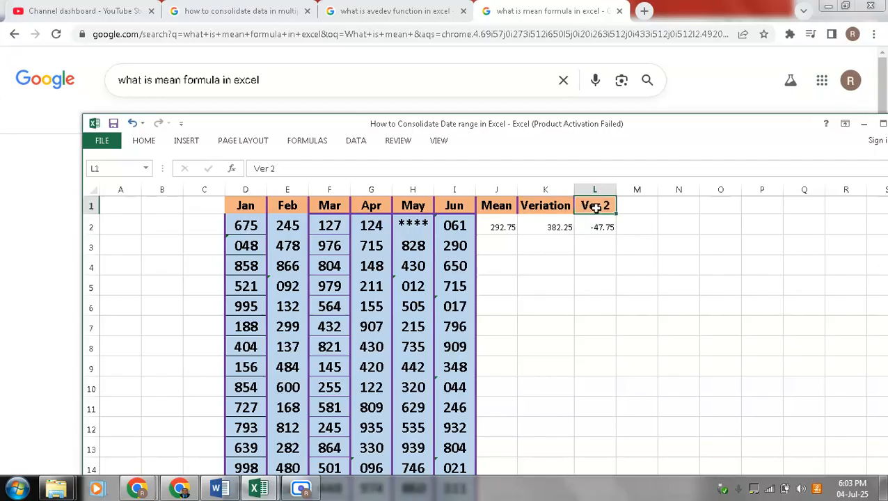
text(Ver Feb)
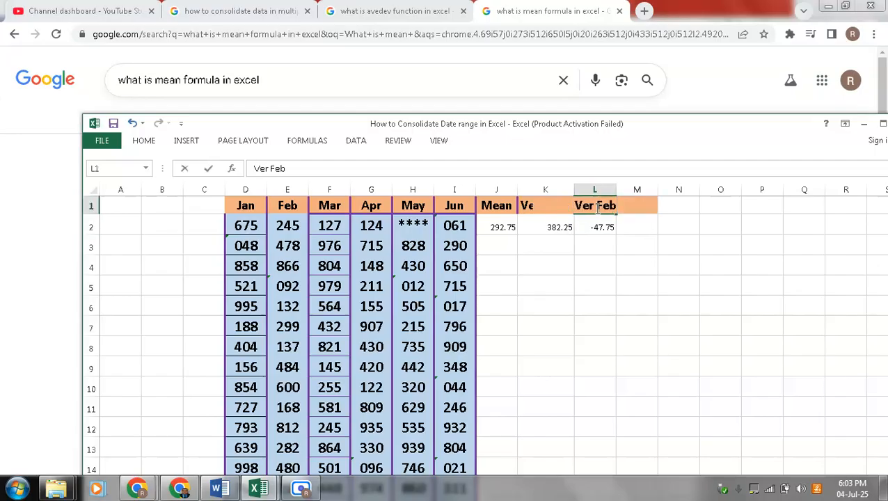
key(Return)
key(Left)
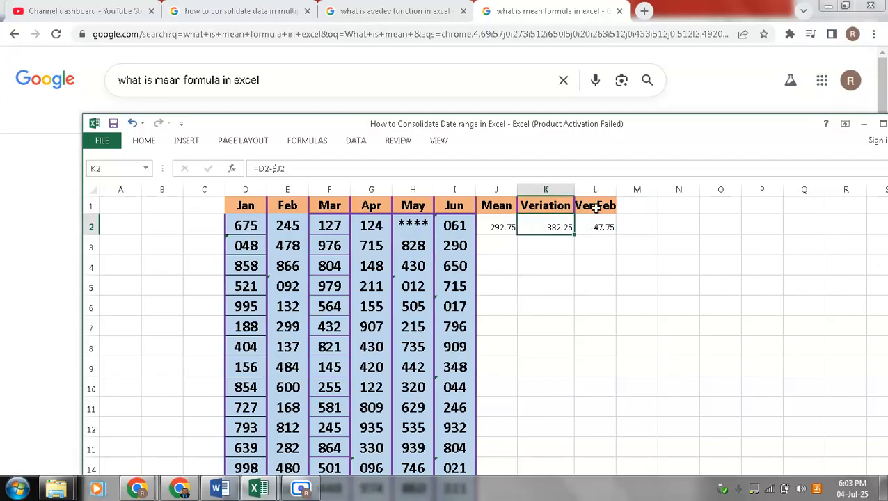
key(Up)
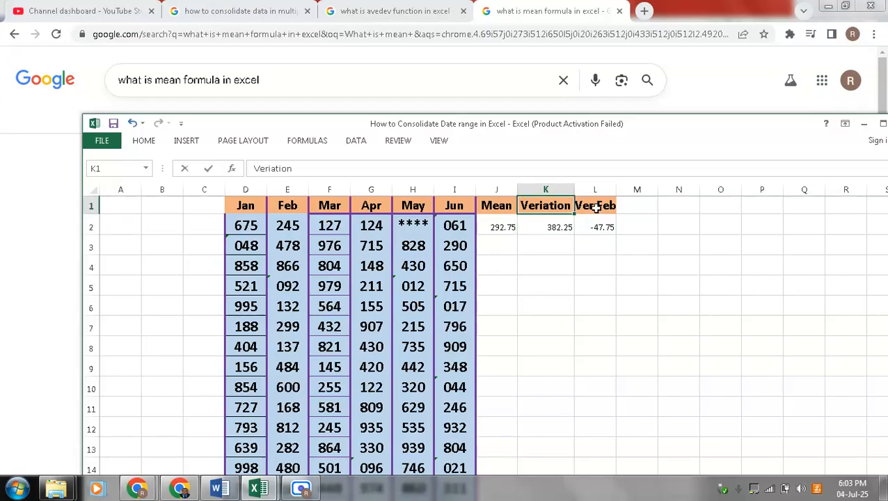
text(Ver Jan)
key(Return)
Step: Enter the header Ver Mar in cell M1 for the March variation
key(Up)
key(Right)
key(Right)
text(Ver Mar)
key(Return)
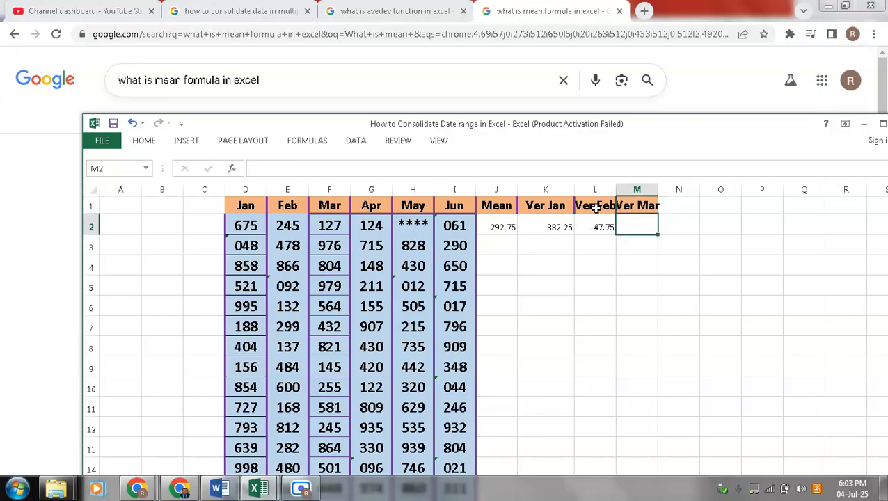
Step: Enter the header Ver Apr in cell N1 for the April variation
key(Up)
key(Right)
text(Ver Ar)
key(Return)
key(Up)
key(F2)
key(Left)
text(p)
key(Return)
Step: Enter the headers Ver May in O1 and Ver Jun in P1
key(Up)
key(Right)
text(Ver May)
key(Return)
key(Up)
key(Right)
text(Ver Jun)
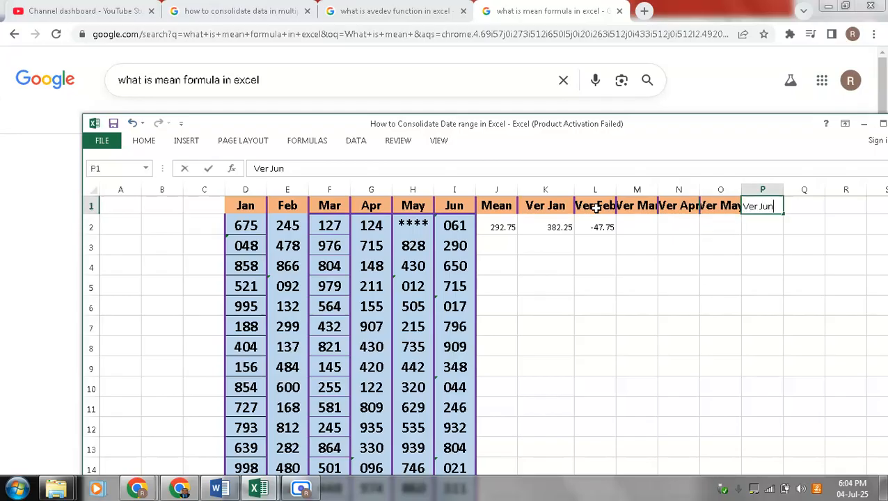
key(Return)
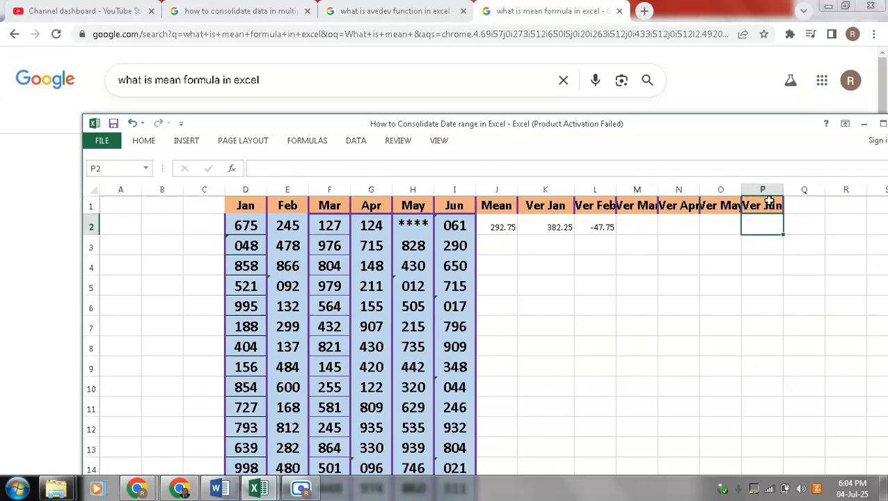
Step: Widen columns L through P to fit the Ver Feb to Ver Jun headers and select L2
drag(783, 190, 789, 190)
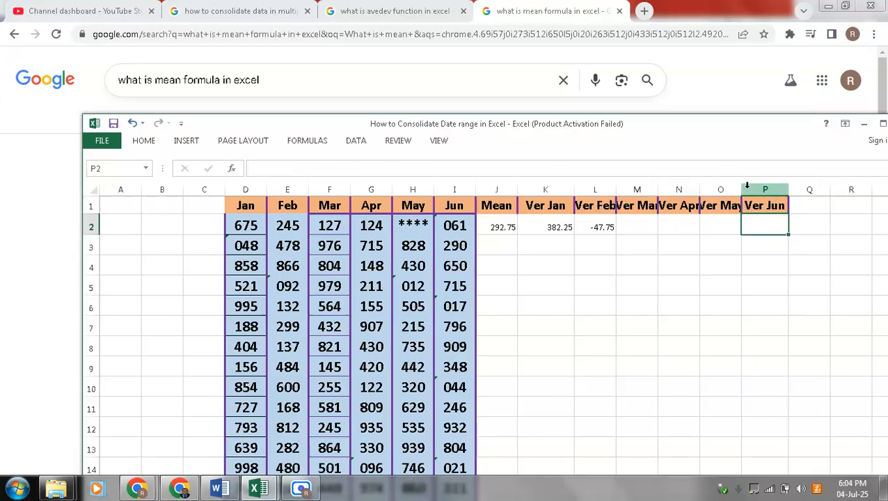
click(742, 188)
double_click(742, 188)
double_click(697, 189)
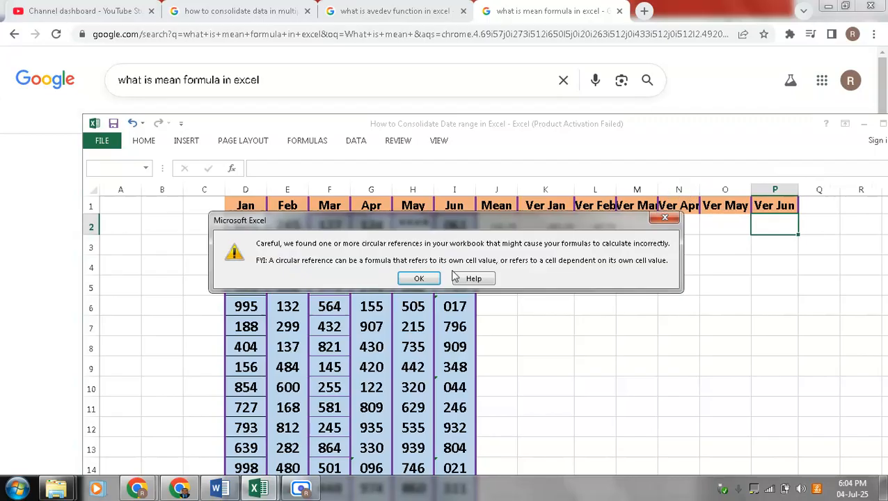
click(418, 279)
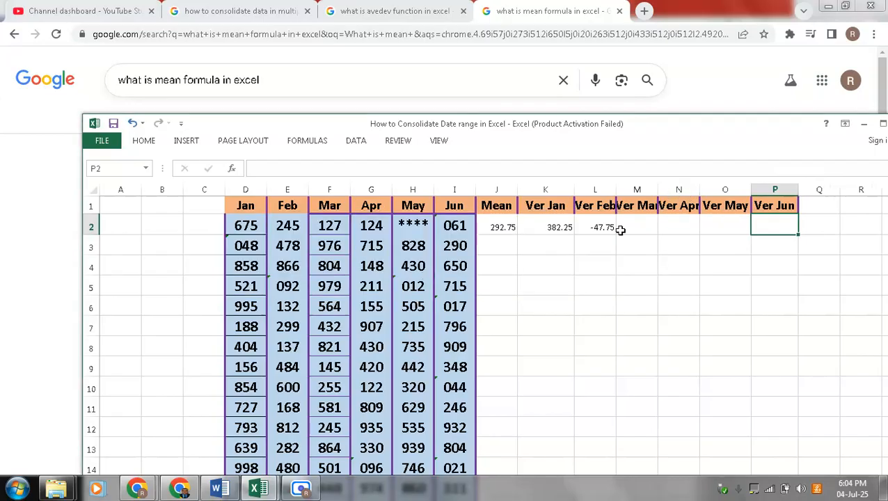
double_click(698, 189)
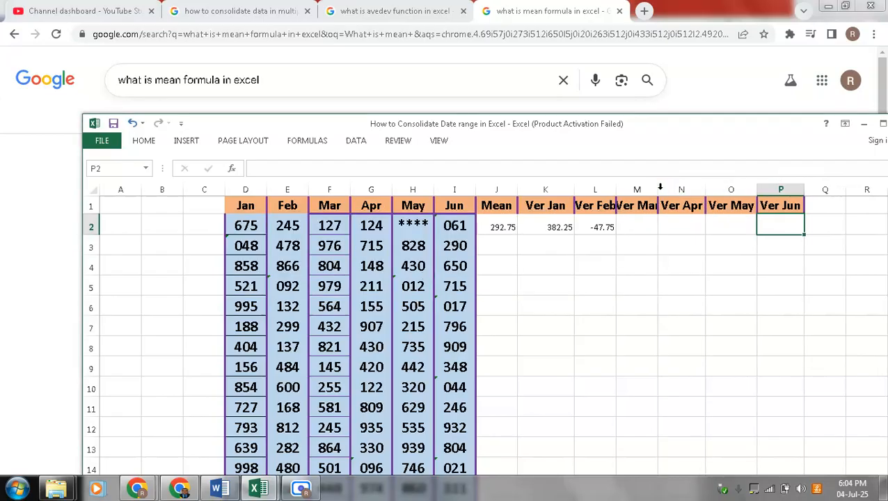
double_click(660, 189)
double_click(616, 190)
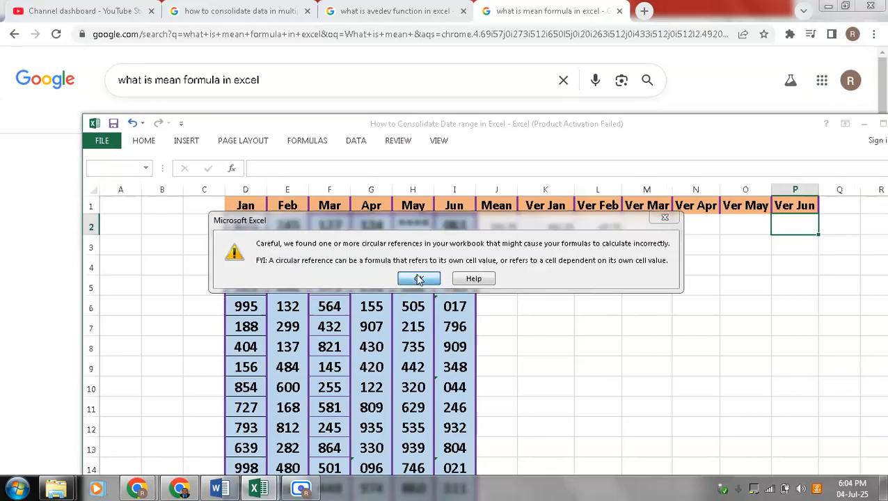
click(420, 278)
click(592, 232)
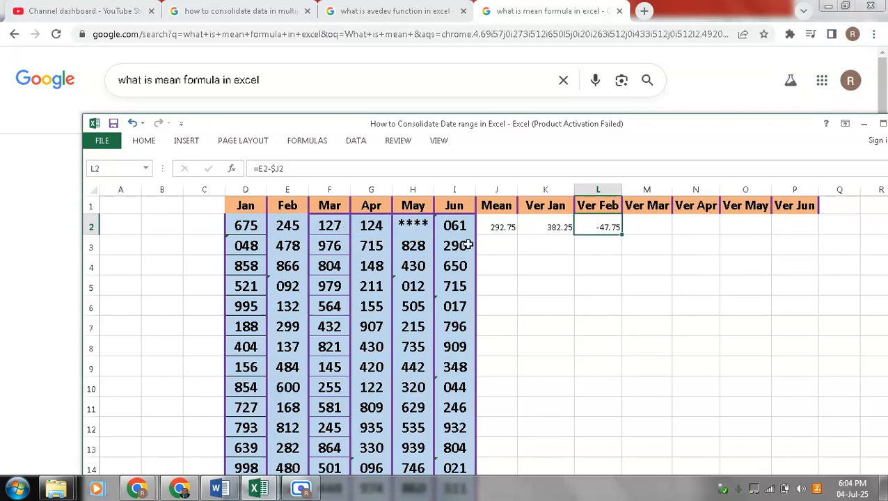
Step: Copy the February variation formula from L2 across into M2 for March and N2 for April
click(541, 230)
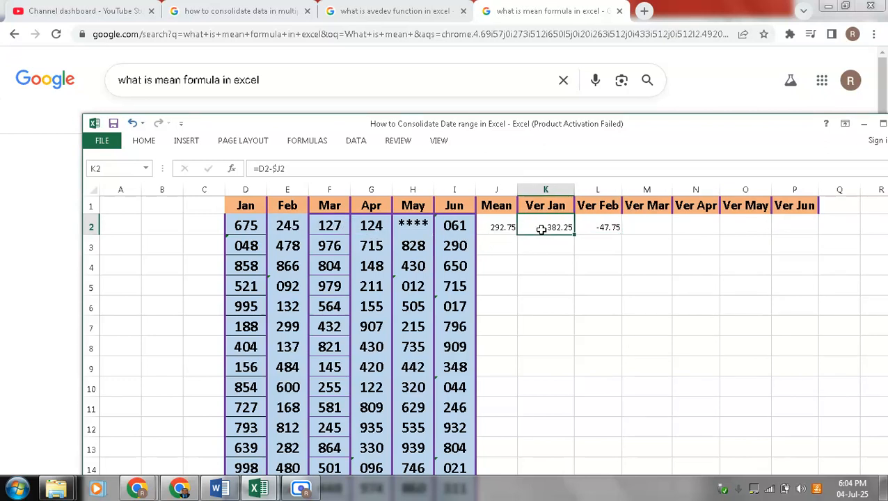
click(613, 222)
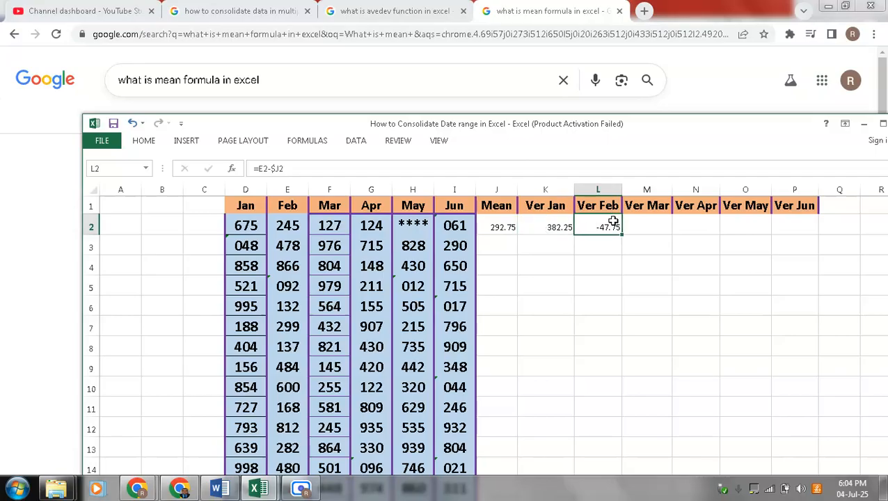
key(ctrl+c)
key(Right)
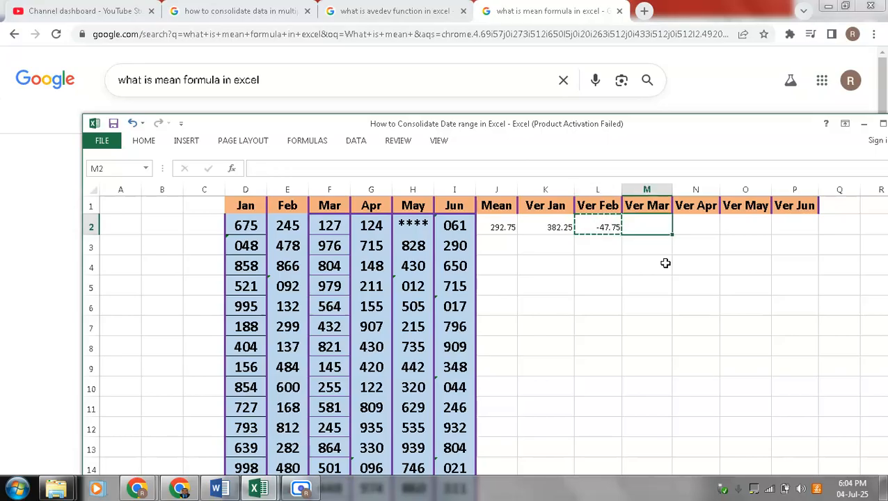
key(ctrl+v)
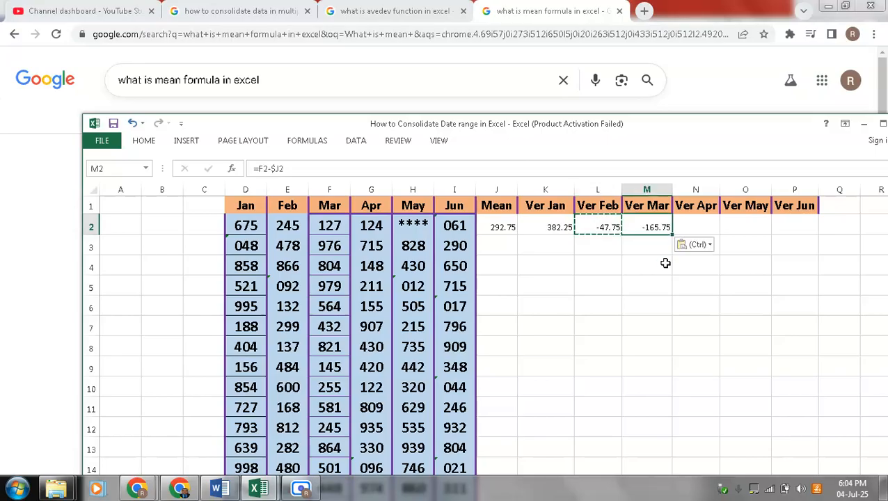
key(ctrl+c)
key(Right)
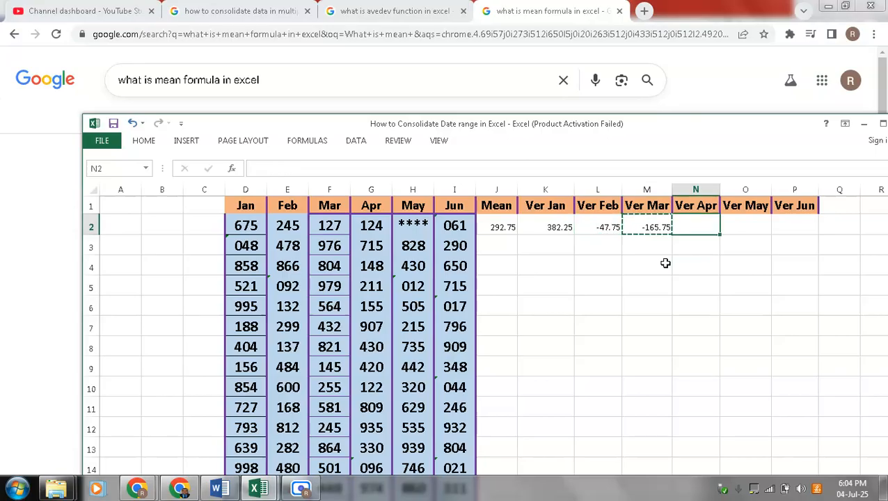
key(ctrl+v)
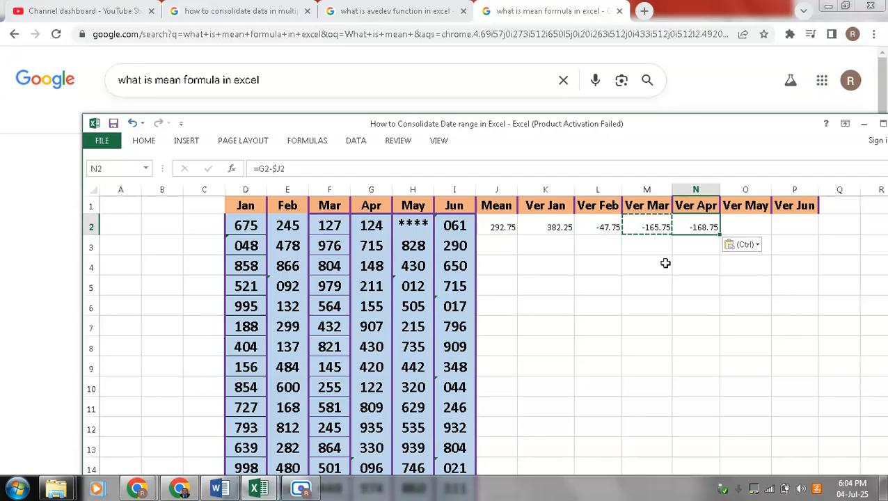
Step: Copy the April variation formula from N2 into O2 for May and P2 for June
key(ctrl+c)
key(Right)
key(ctrl+v)
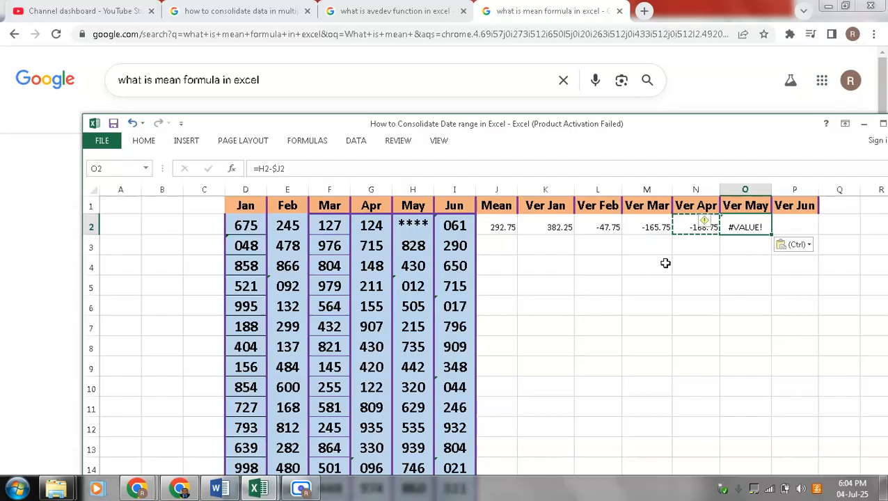
key(Right)
key(ctrl+v)
key(Escape)
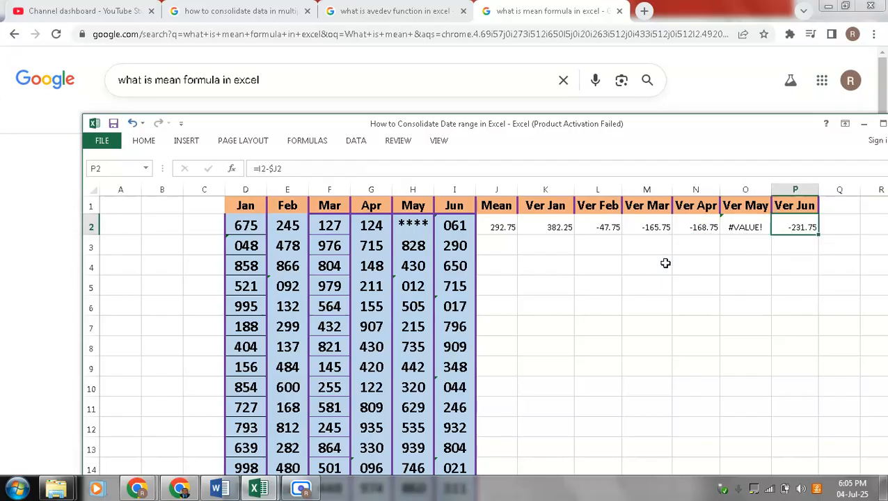
Step: Select the six variation cells K2 through P2 to review each month's difference from the mean
key(Right)
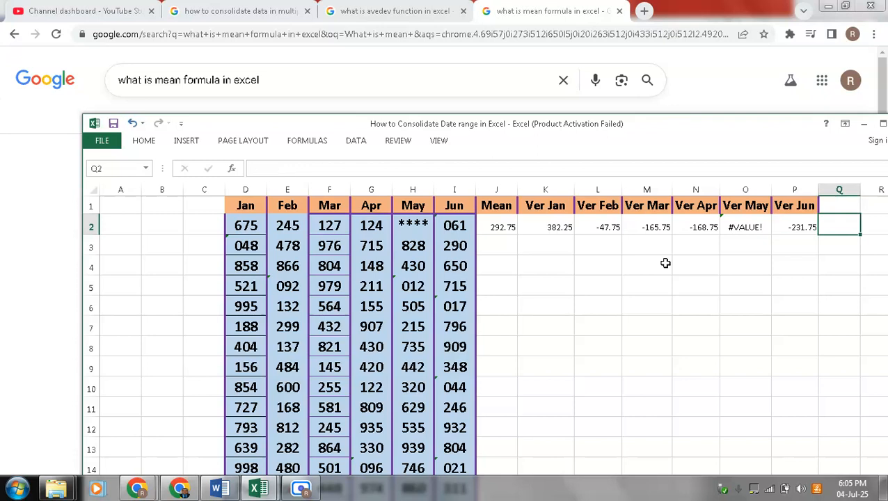
key(Left)
key(shift+Left)
key(shift+Left)
key(shift+Left)
key(shift+Left)
key(shift+Left)
key(Right)
scroll(666, 263, right, 1)
key(Left)
key(shift+Left)
key(shift+Left)
key(shift+Left)
key(shift+Left)
key(shift+Left)
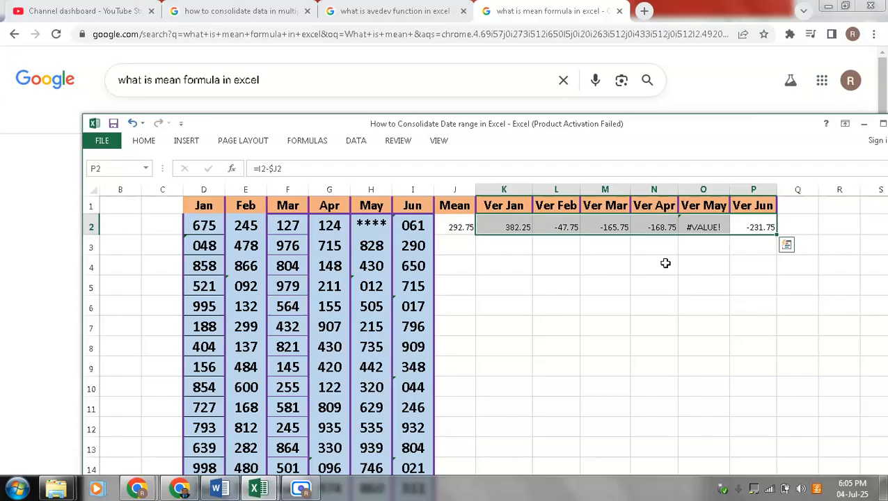
key(Right)
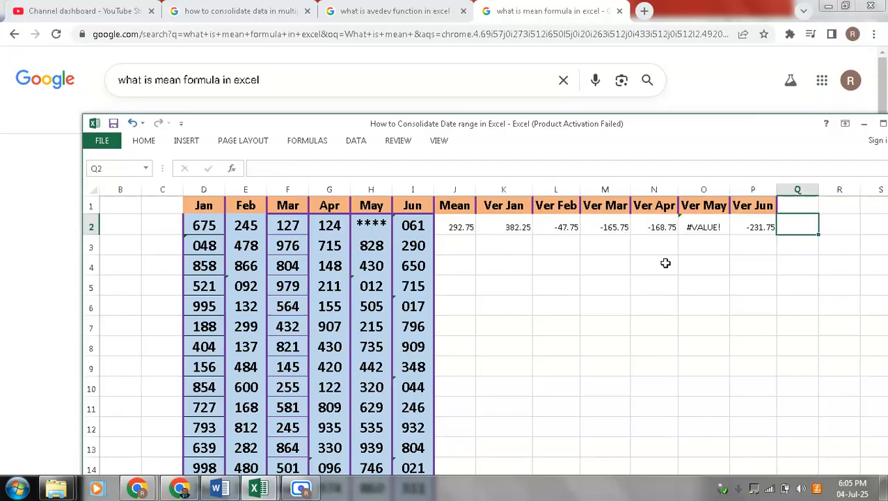
key(Left)
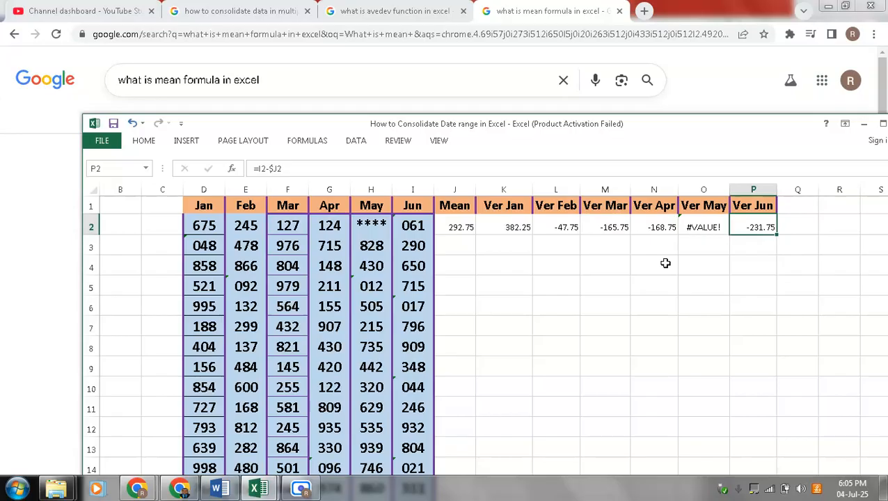
key(shift+Left)
key(shift+Left)
key(shift+Left)
key(shift+Left)
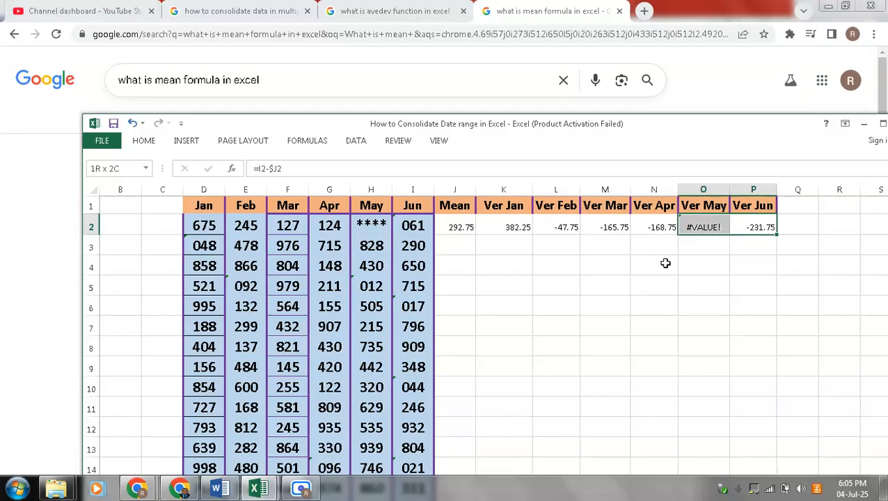
key(shift+Left)
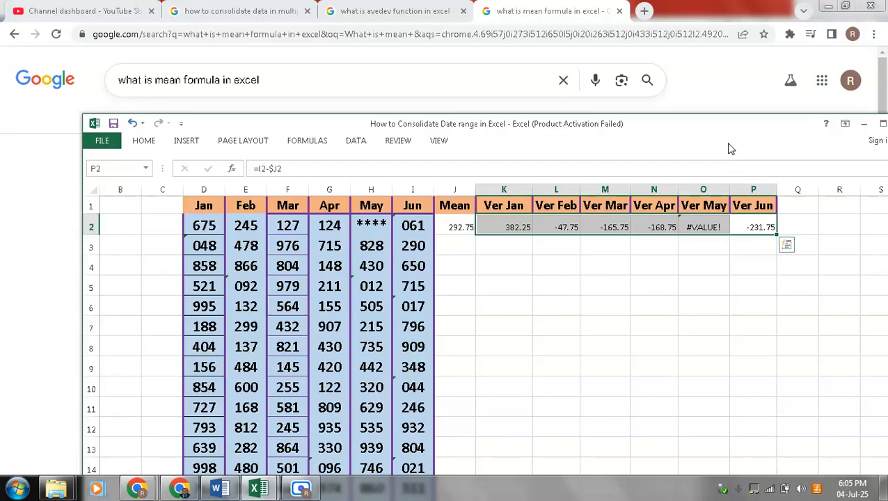
Step: Maximize the workbook window and ignore the error flagged on the May variation in O2
click(883, 124)
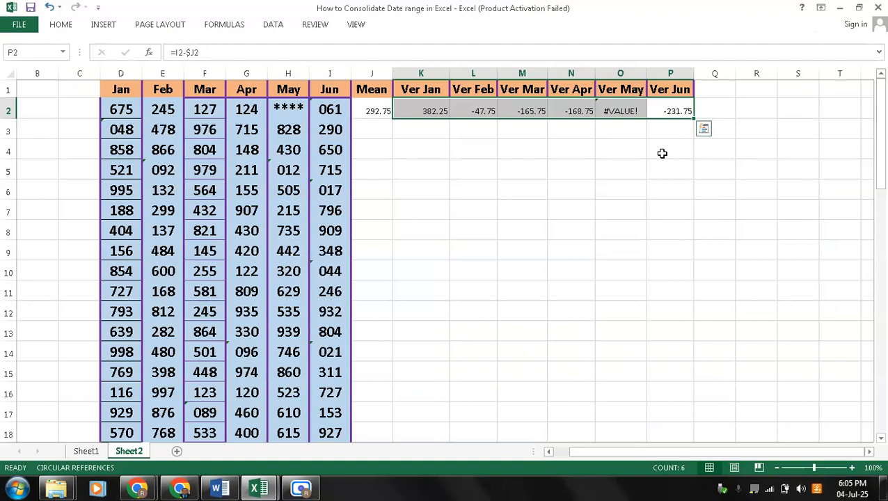
click(625, 110)
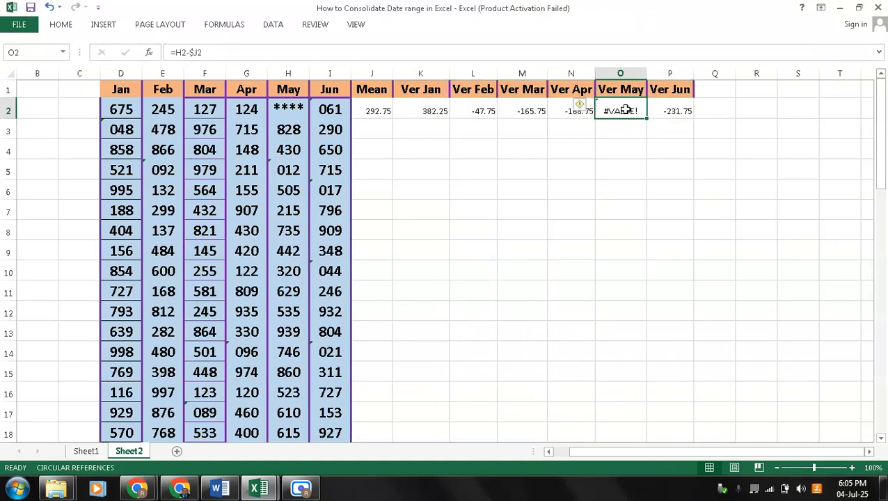
click(583, 107)
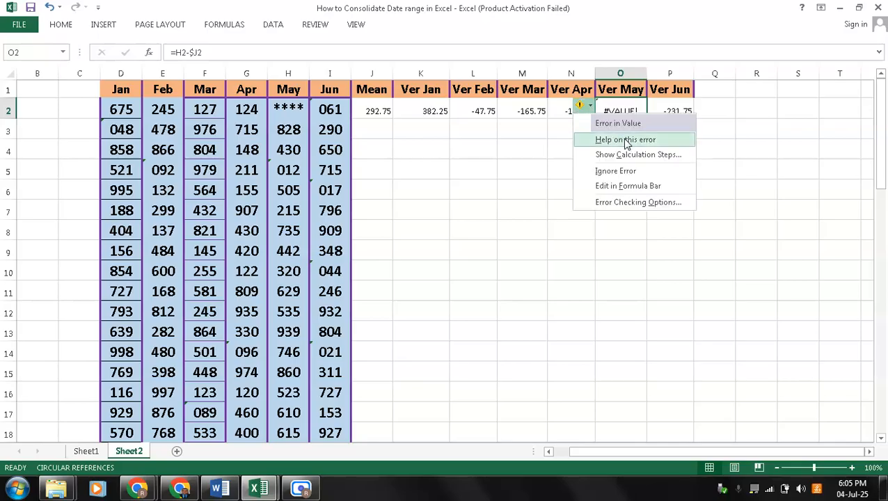
click(626, 170)
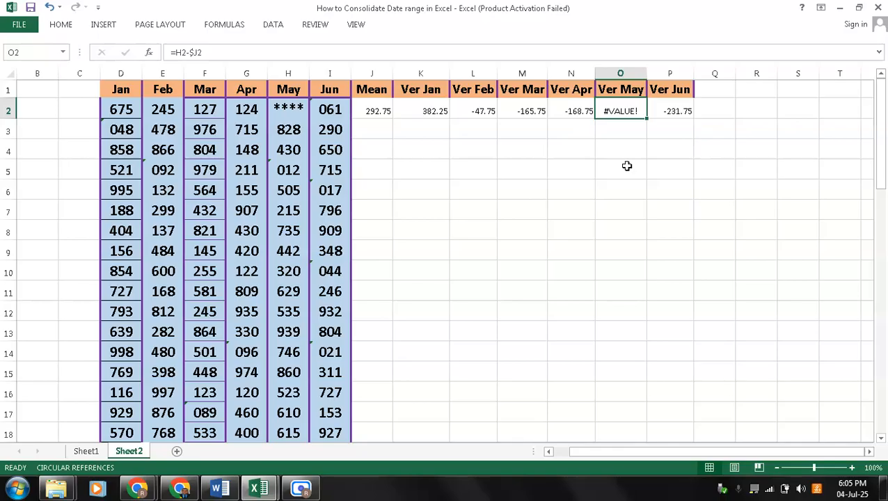
Step: Clear the May variation formula from cell O2
click(669, 112)
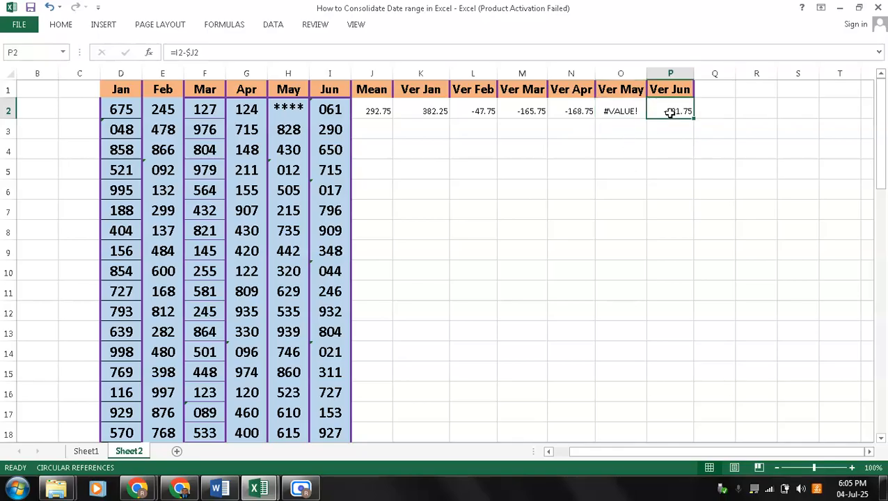
key(shift+Left)
key(shift+Left)
key(shift+Left)
key(shift+Left)
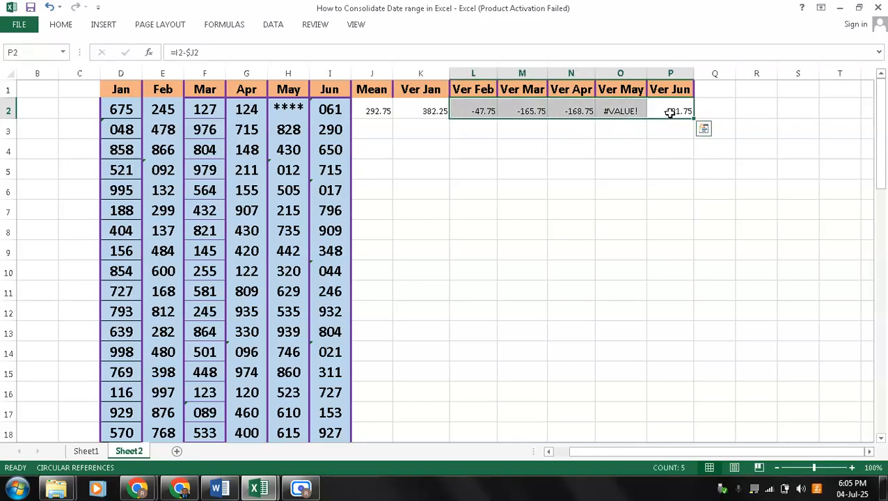
key(Right)
key(Right)
key(Left)
key(Left)
key(Left)
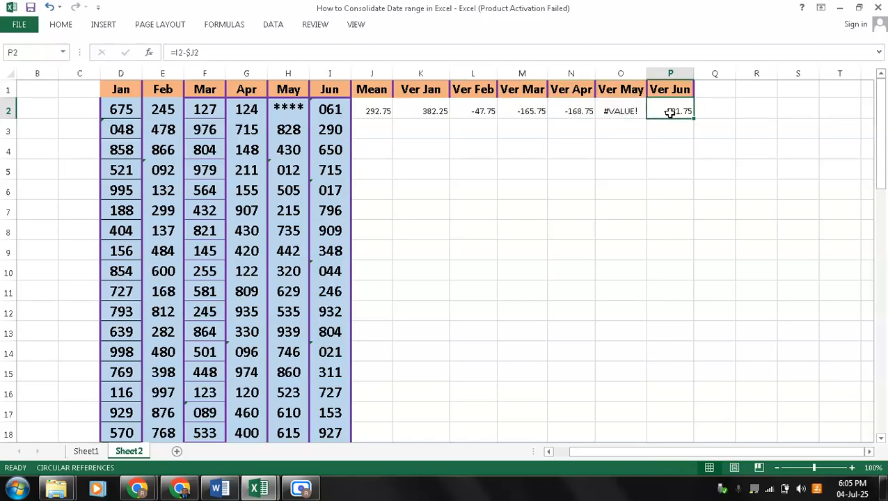
key(Delete)
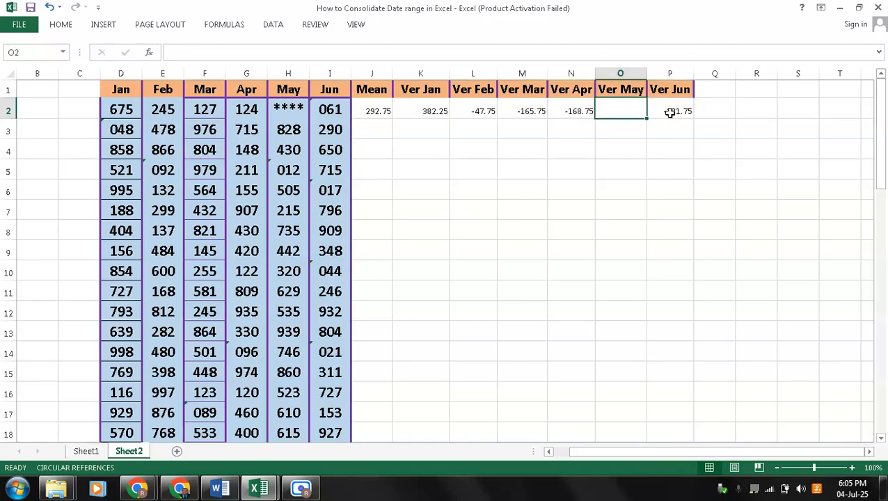
Step: Select the variation range from P2 back to K2 to check its average and sum
key(Right)
key(shift+Left)
key(shift+Left)
key(shift+Left)
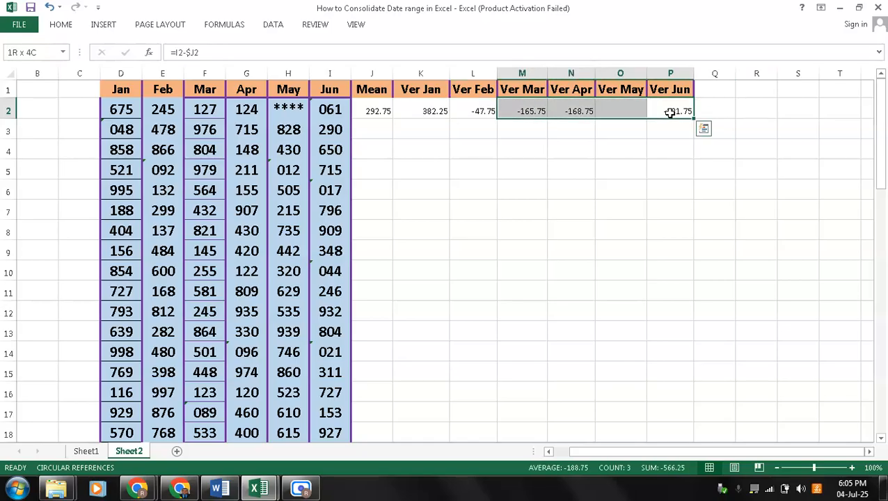
key(shift+Left)
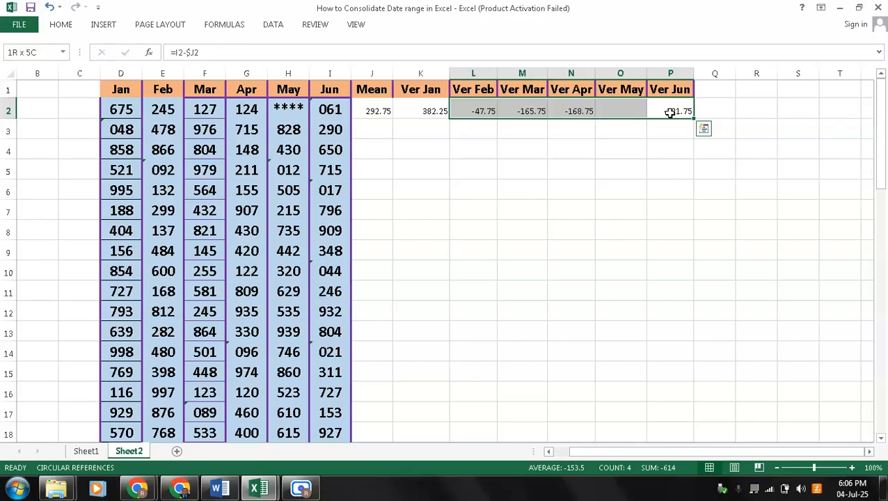
key(shift+Left)
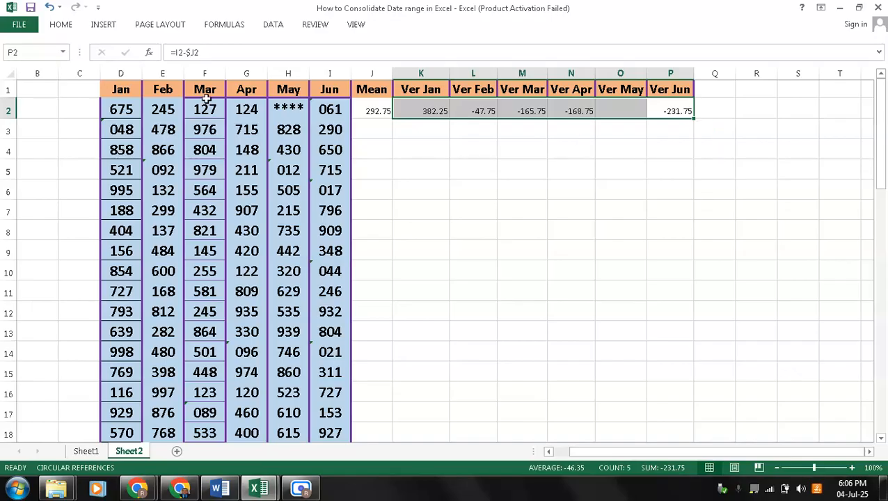
Step: Insert the statistical function AVEDEV in cell B2 over the January to June values D2:I2
click(41, 110)
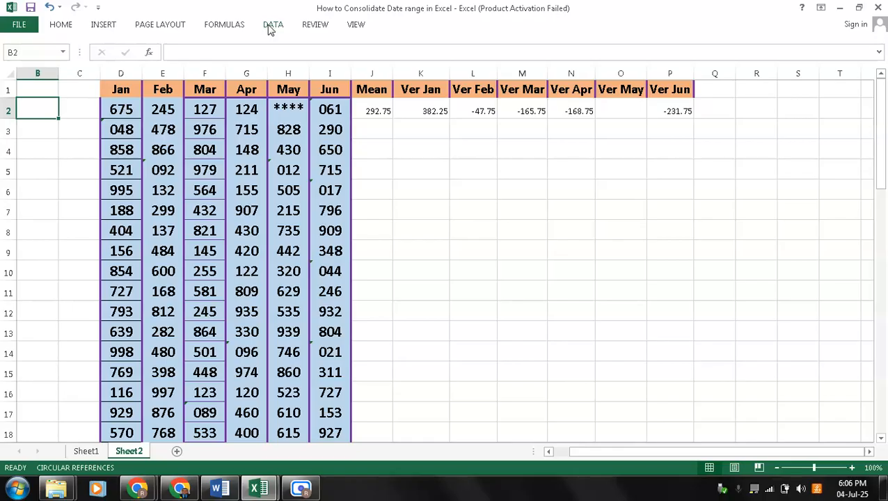
click(224, 24)
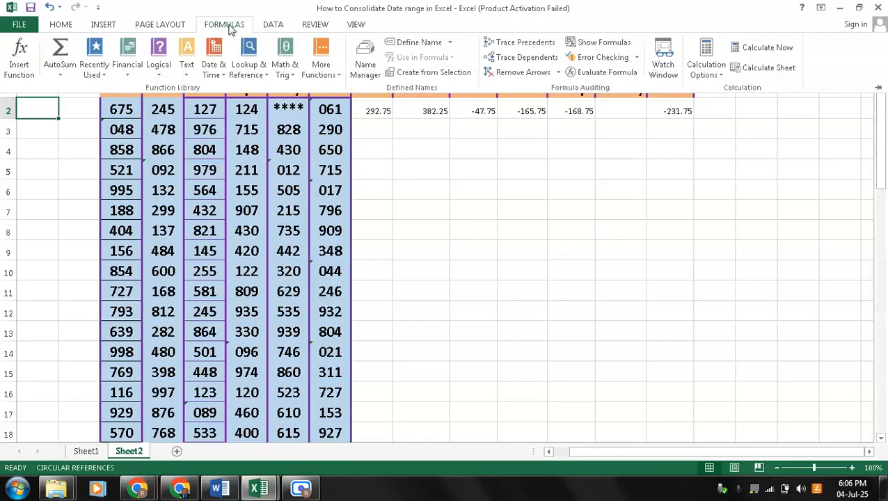
click(338, 82)
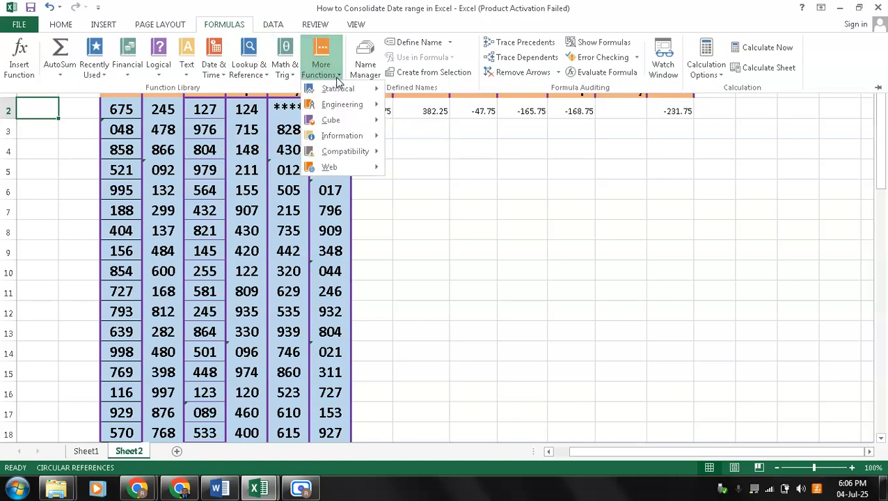
mouse_move(342, 89)
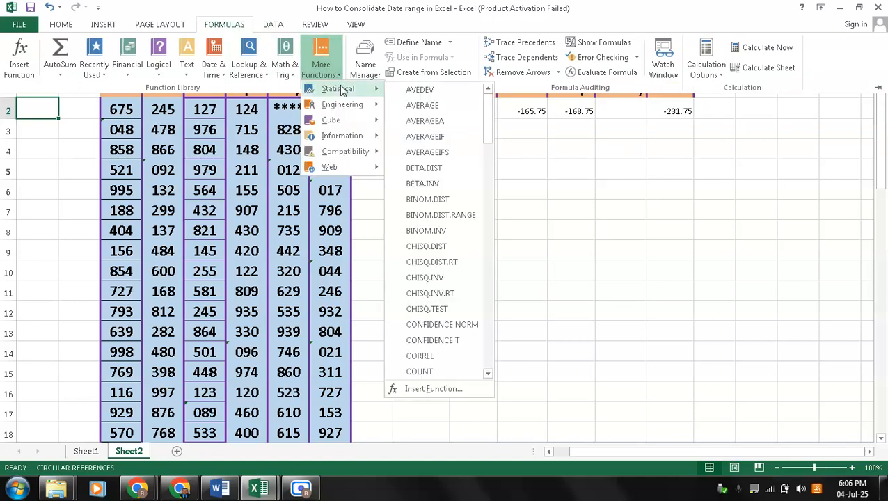
click(419, 90)
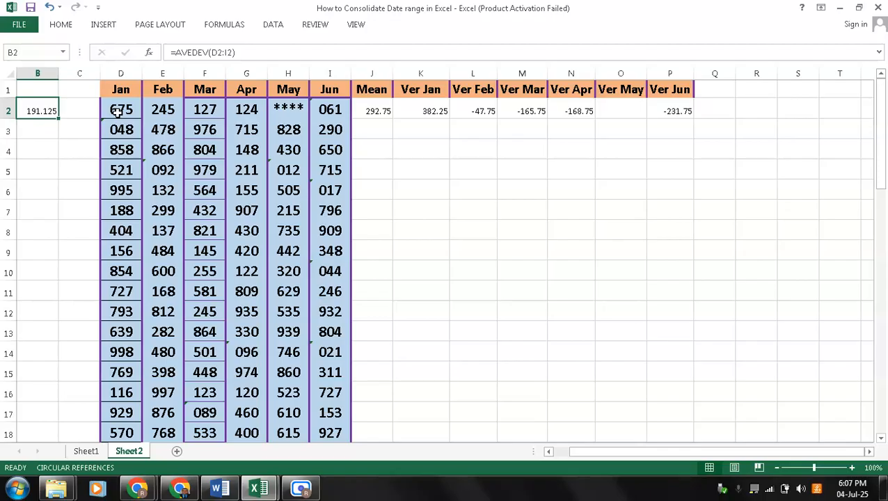
Step: Review the monthly values in row 2 that the average deviation covers, returning to the AVEDEV formula in B2
key(Right)
key(Right)
key(Right)
key(Right)
key(Right)
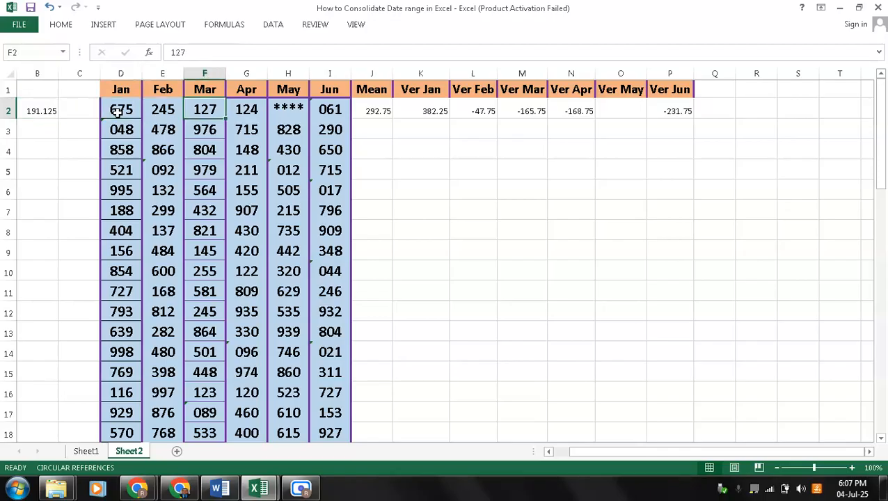
key(Right)
key(Right)
key(Left)
key(Left)
key(Left)
key(Left)
key(Left)
key(Left)
key(Left)
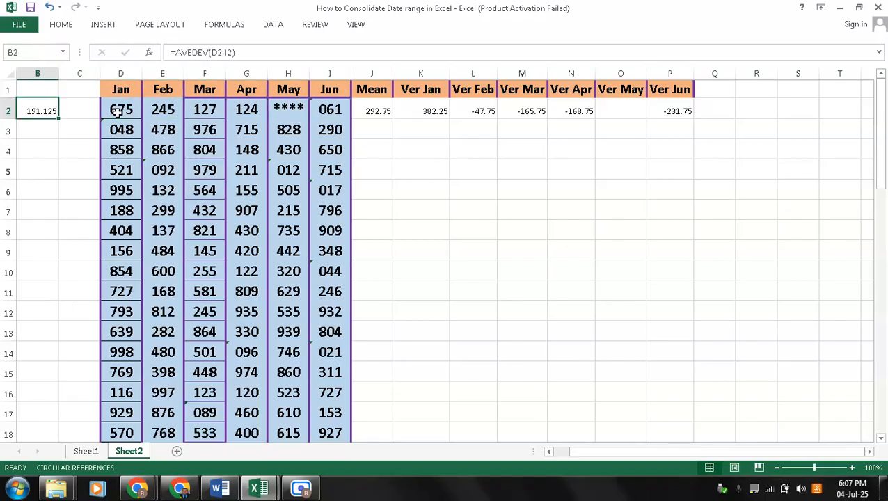
Step: Select the variations K2:P2 to compare them with the AVEDEV result
click(413, 111)
key(shift+Right)
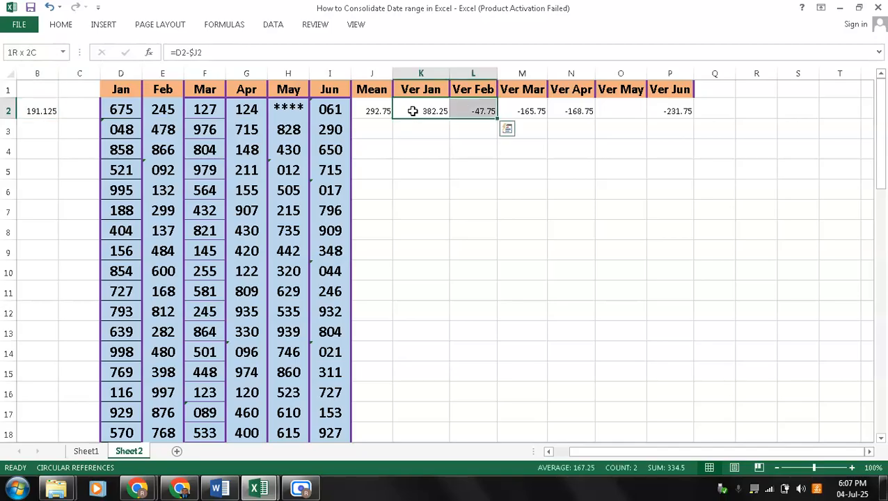
key(shift+Right)
key(shift+Right)
key(shift+Right)
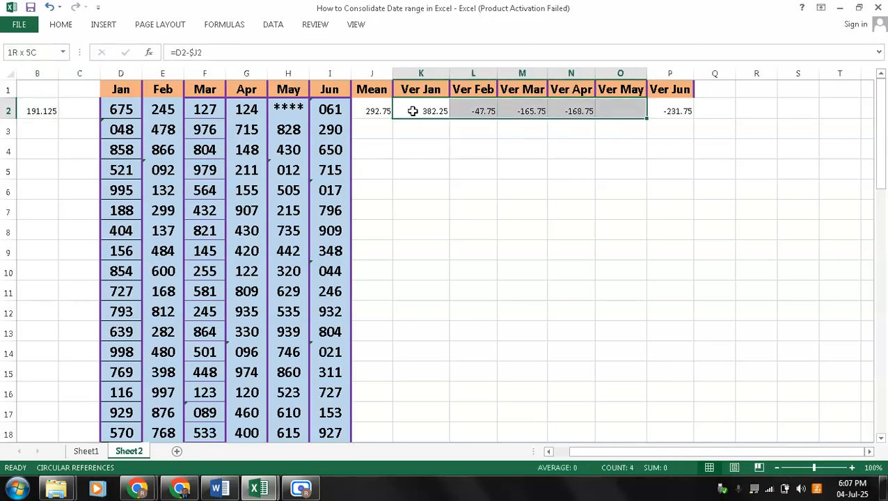
key(shift+Right)
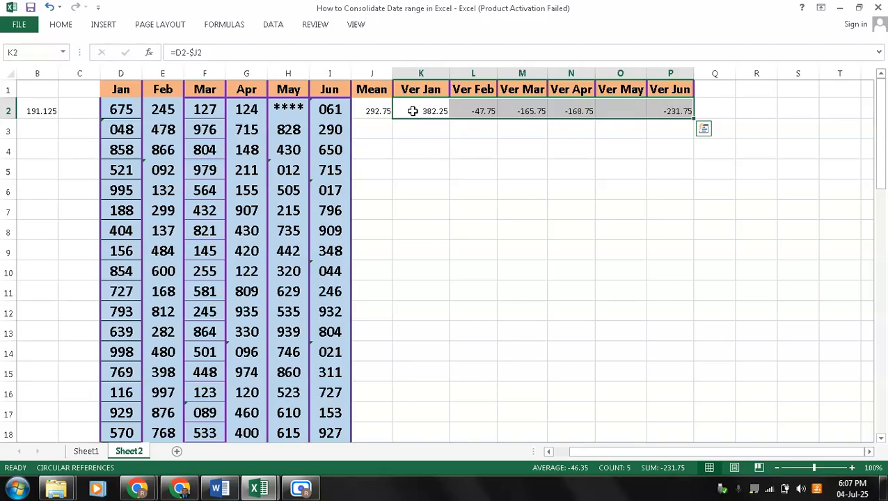
Step: Set the May value in cell H2 to 150
click(288, 112)
text(150)
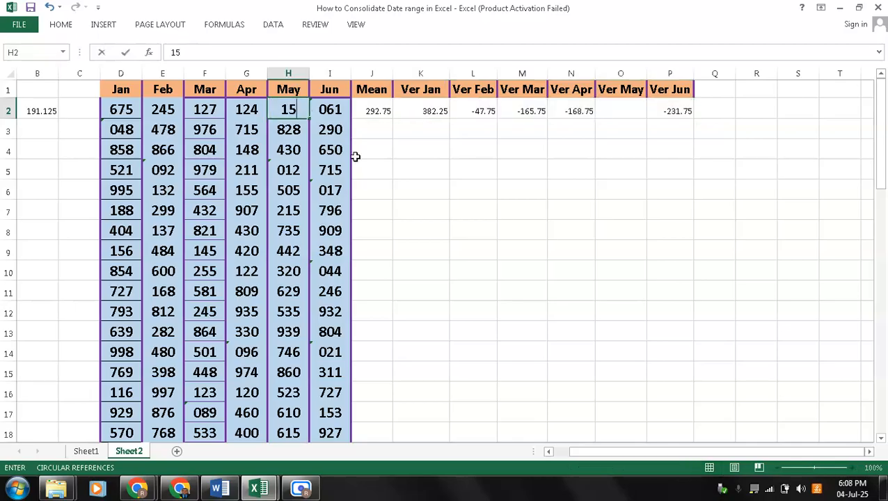
key(Return)
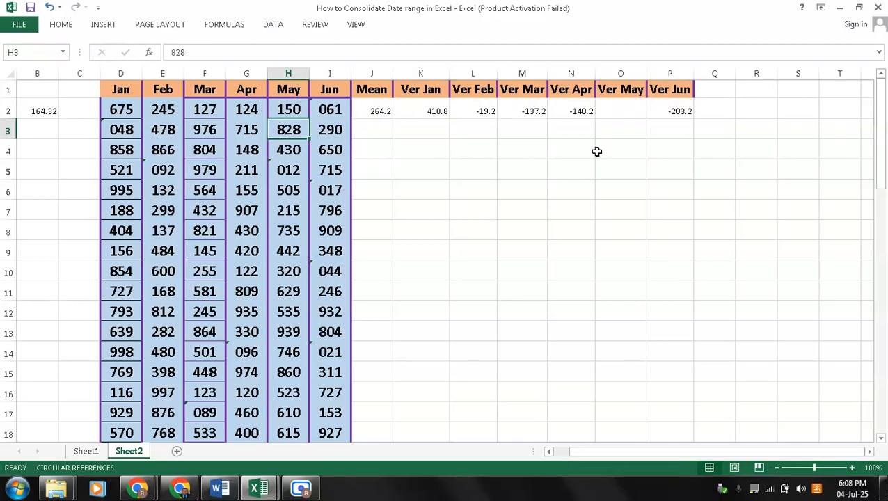
Step: Copy the April variation formula from N2 into the empty May variation cell O2
click(586, 113)
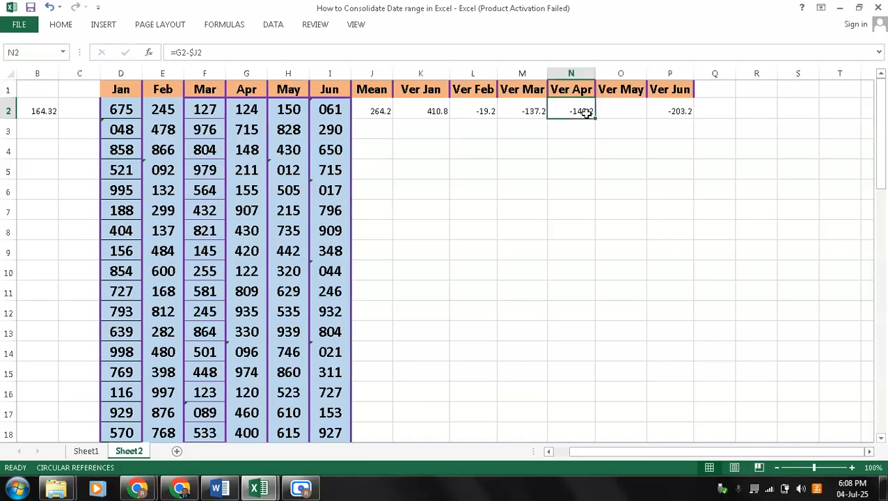
key(ctrl+c)
key(Right)
key(ctrl+v)
key(Right)
key(Escape)
Step: Select the variations from P2 back to K2 to check their average and sum, and compare them with the AVEDEV formula in B2
key(shift+Left)
key(shift+Left)
key(shift+Left)
key(shift+Left)
key(shift+Left)
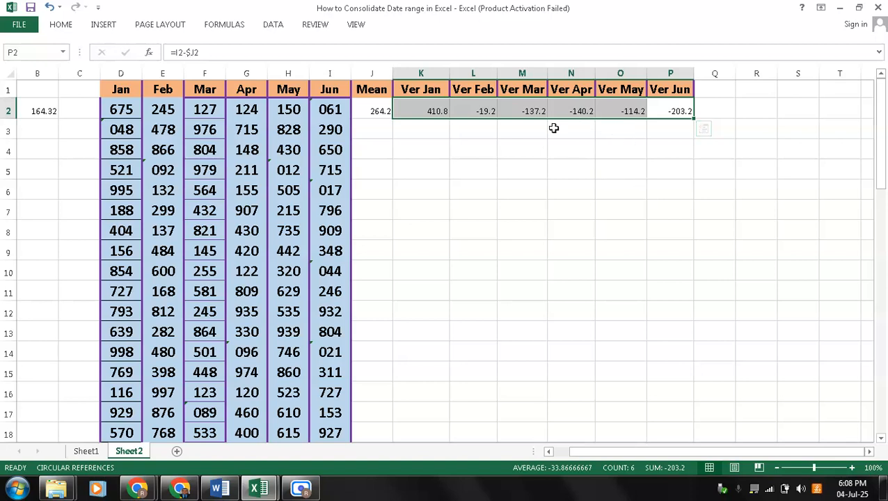
click(45, 110)
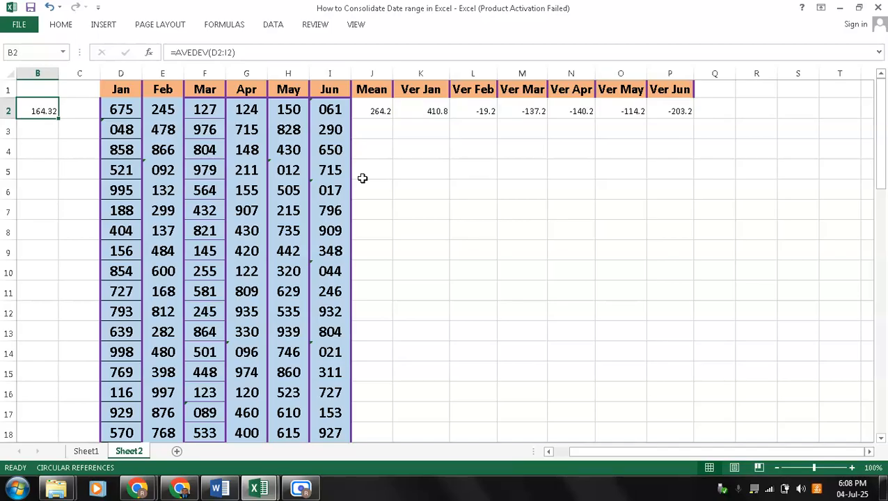
Step: Select the monthly values from I2 back to D2 to check their average, returning to the average deviation in B2
click(334, 117)
key(shift+Left)
key(shift+Left)
key(shift+Left)
key(shift+Left)
key(shift+Left)
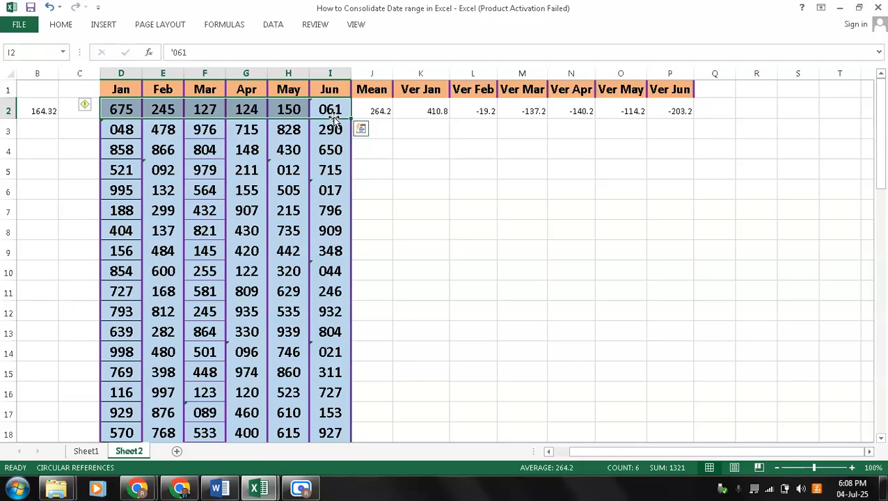
click(43, 110)
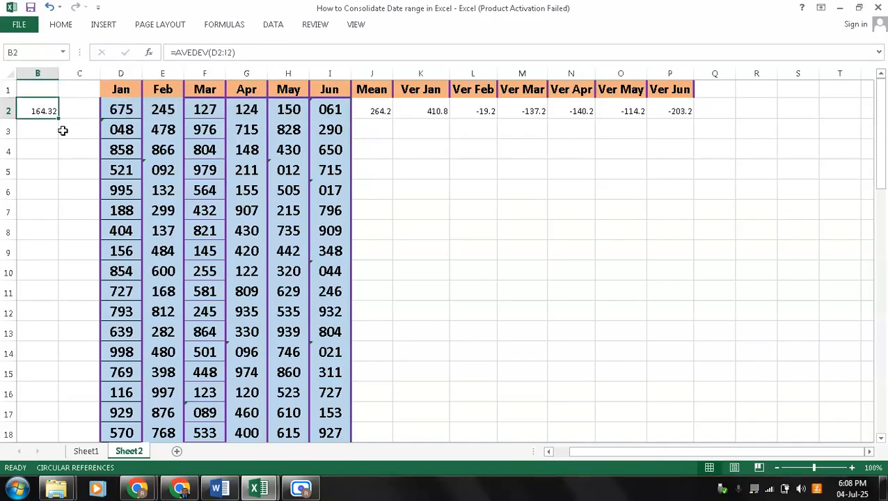
Step: Insert the statistical function AVEDEV in cell B3 over the January to June values D3:I3
click(53, 132)
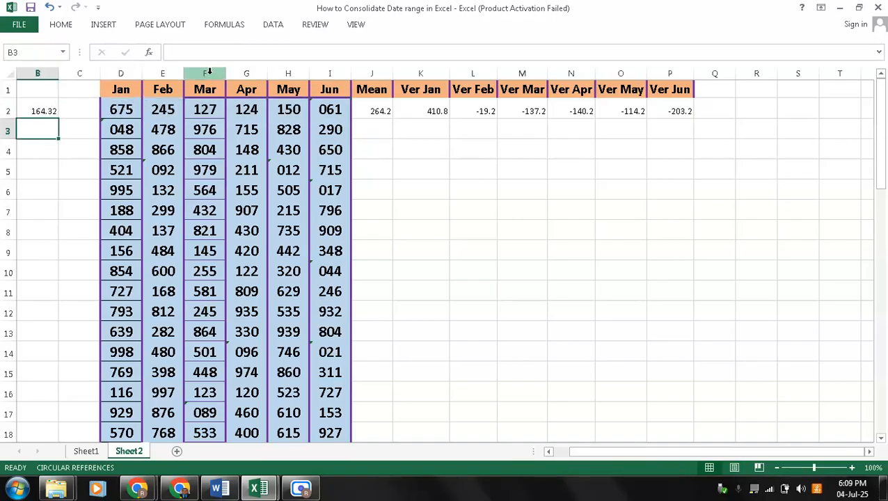
click(243, 28)
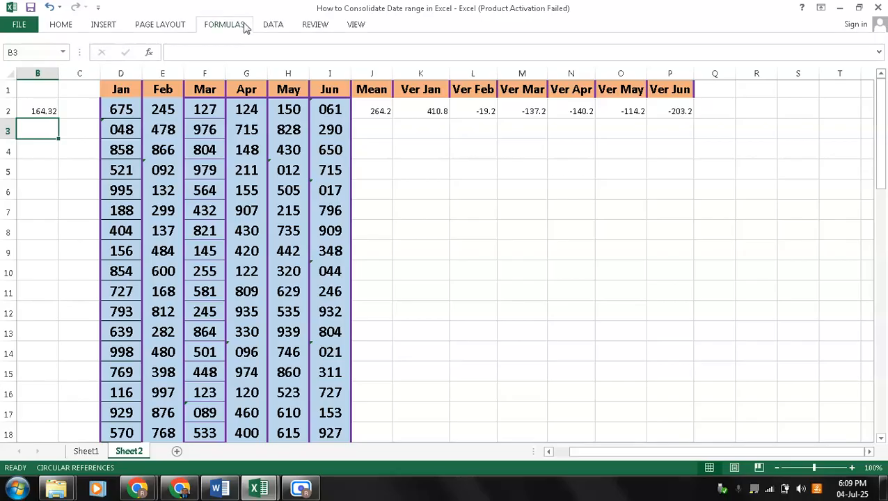
click(337, 82)
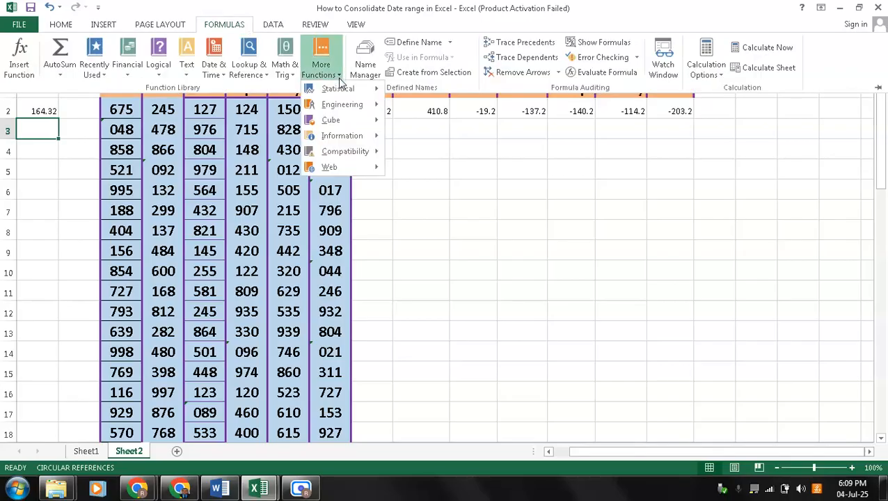
mouse_move(346, 92)
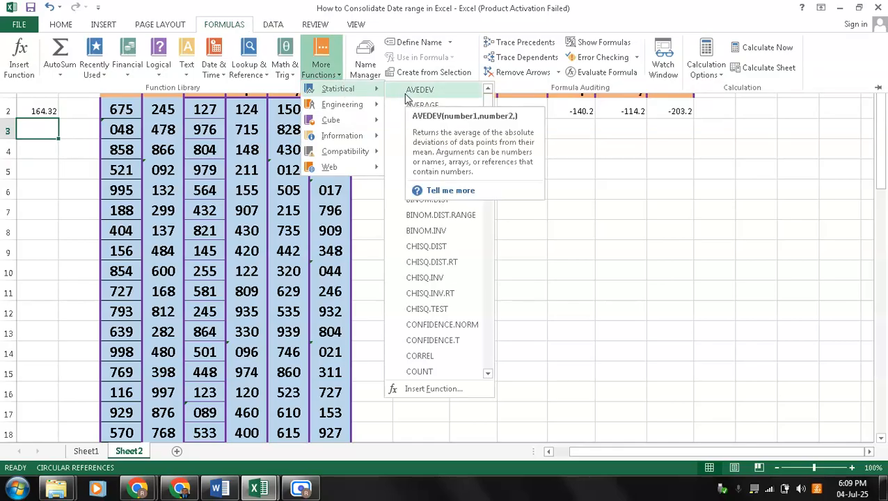
click(408, 95)
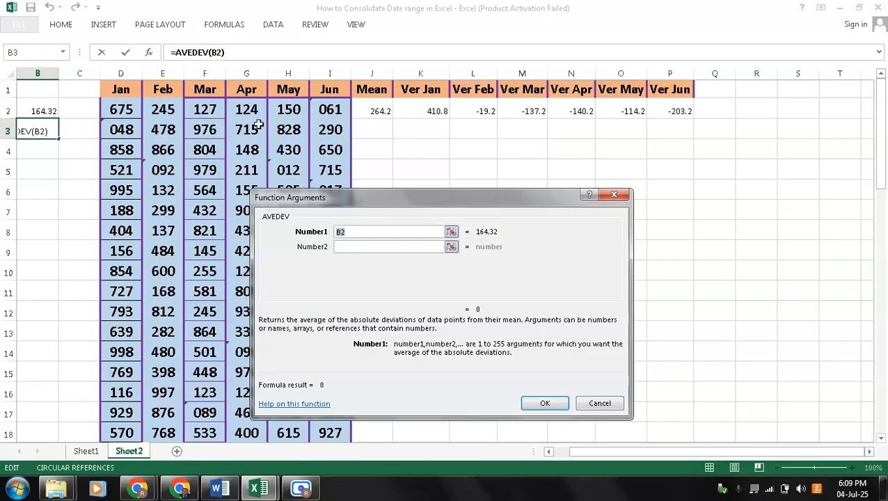
click(122, 129)
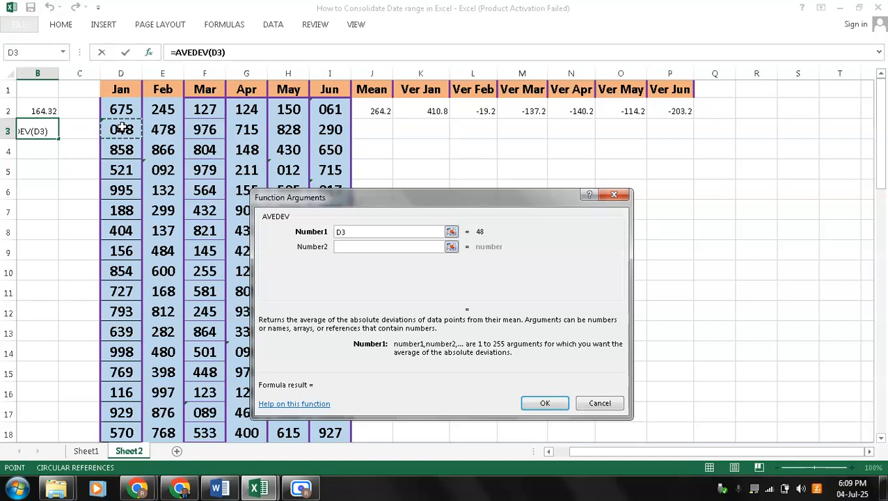
key(F8)
key(Right)
key(Right)
key(Right)
key(Right)
key(Right)
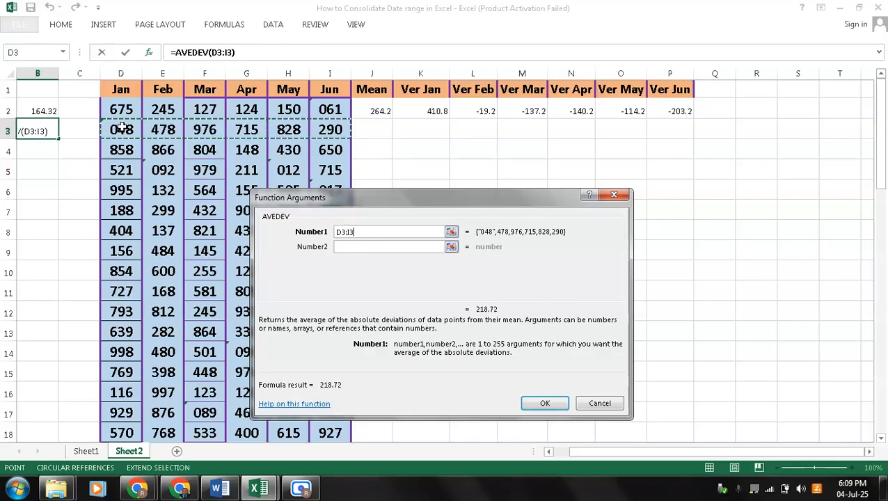
key(Escape)
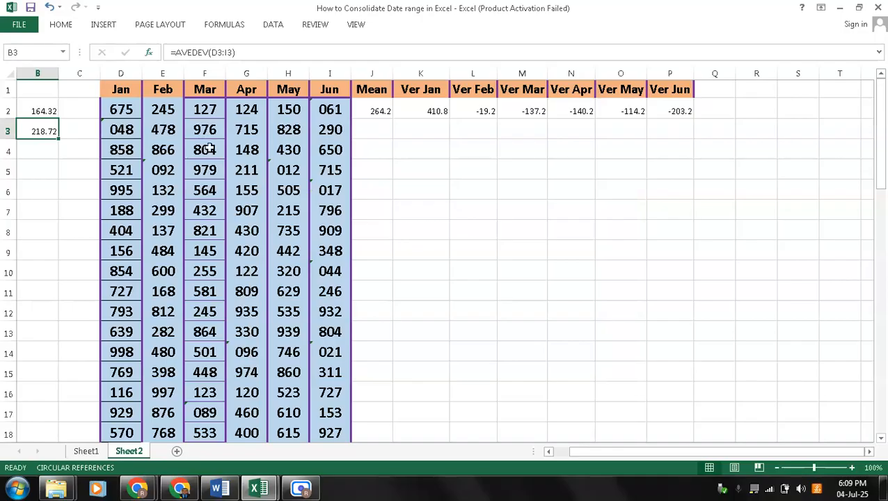
Step: Fill the mean and variation formulas in J2:P2 down into row 3
click(375, 113)
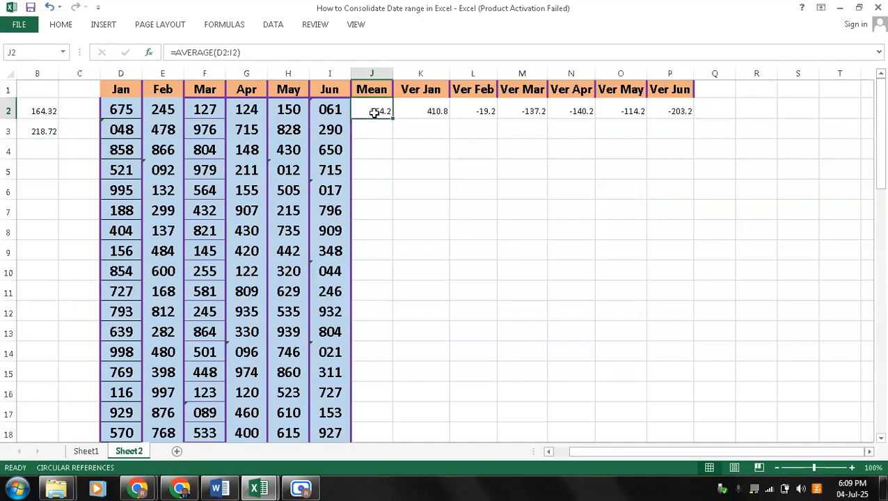
key(shift+Down)
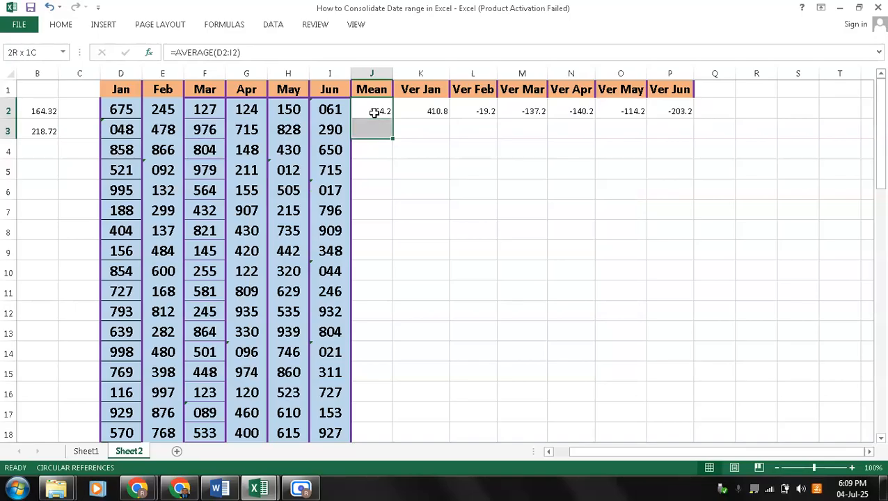
key(shift+Right)
key(shift+Right)
key(shift+Right)
key(shift+Right)
key(shift+Right)
key(shift+Right)
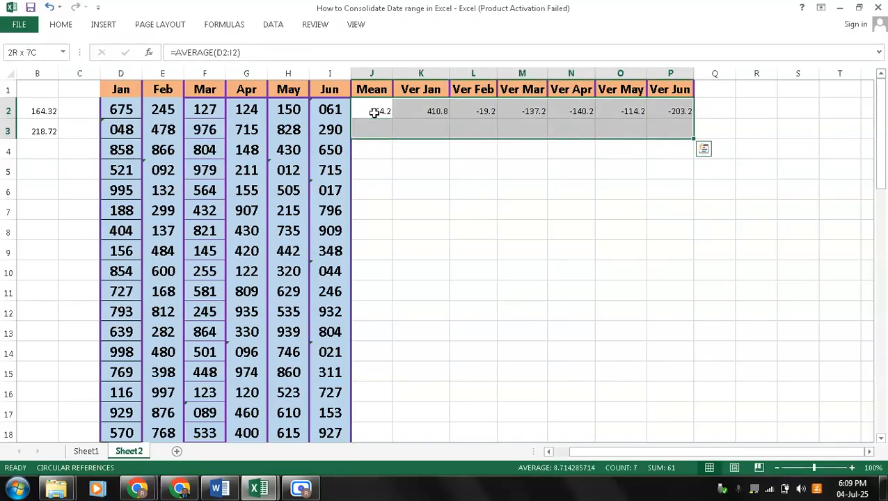
key(ctrl+d)
Step: Select the variations K3:P3 to check their average and sum, and compare them with the AVEDEV formula in B3
key(Down)
key(Right)
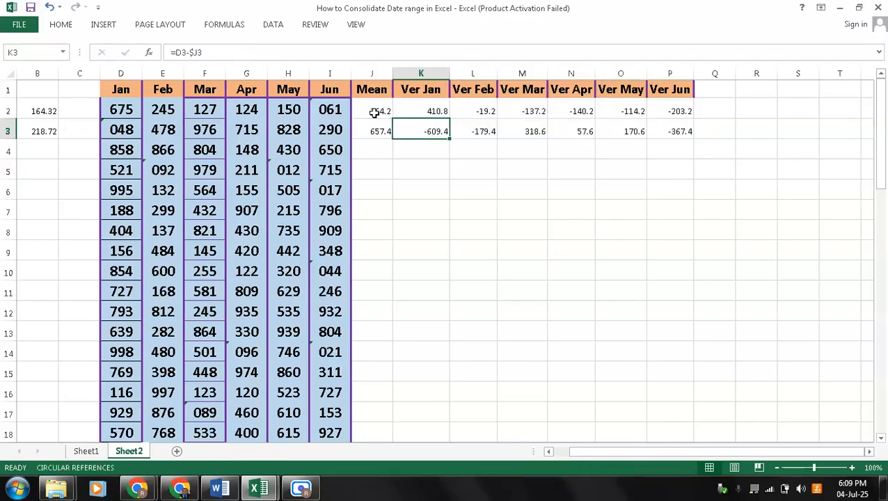
key(shift+Right)
key(shift+Right)
key(shift+Right)
key(shift+Right)
key(shift+Right)
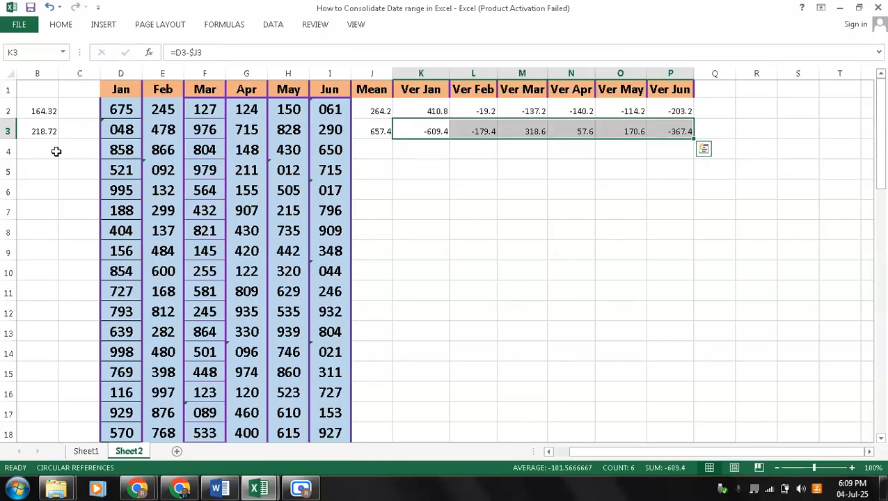
click(40, 132)
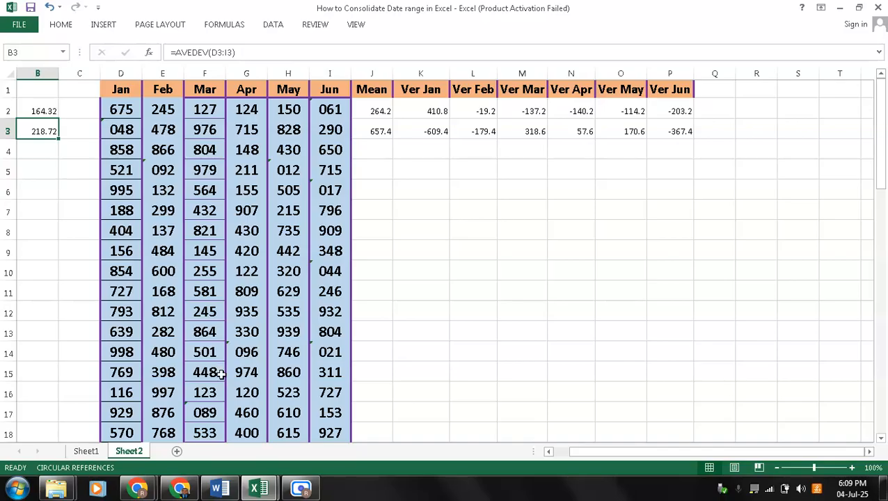
mouse_move(297, 491)
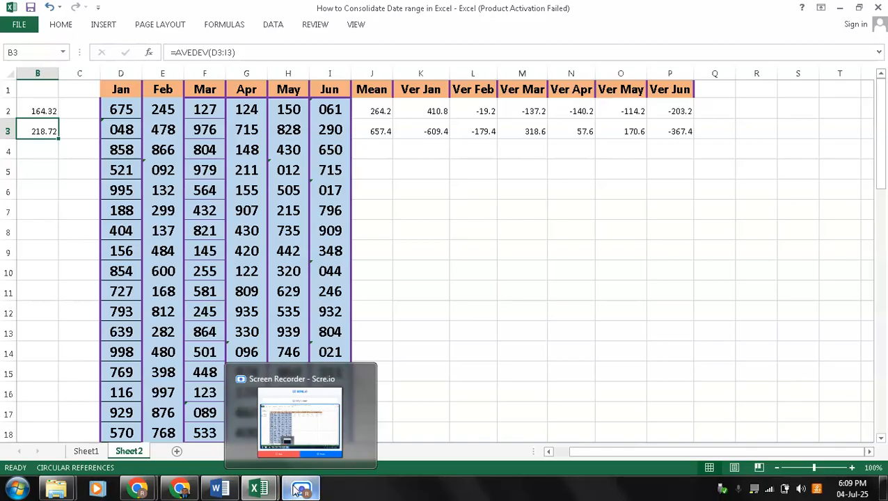
click(298, 491)
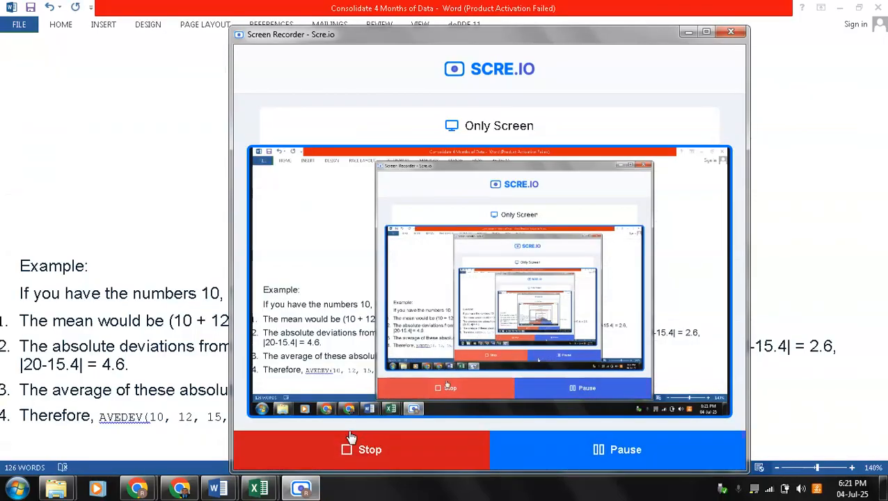
Step: Bring the Word document with the AVEDEV worked example to the front and open Calculator beside it
click(137, 270)
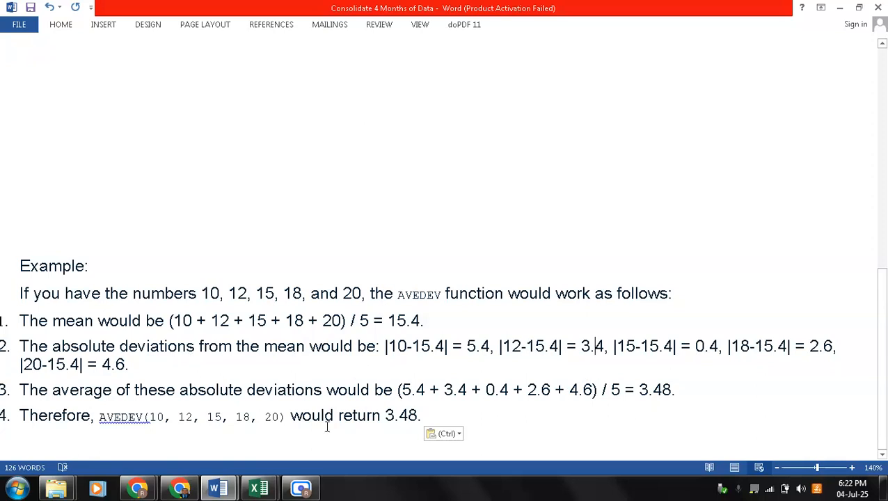
click(20, 490)
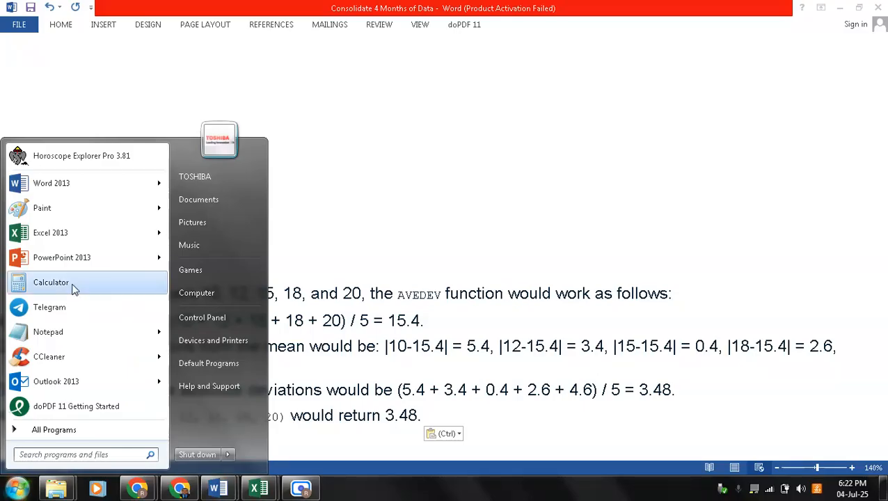
click(73, 286)
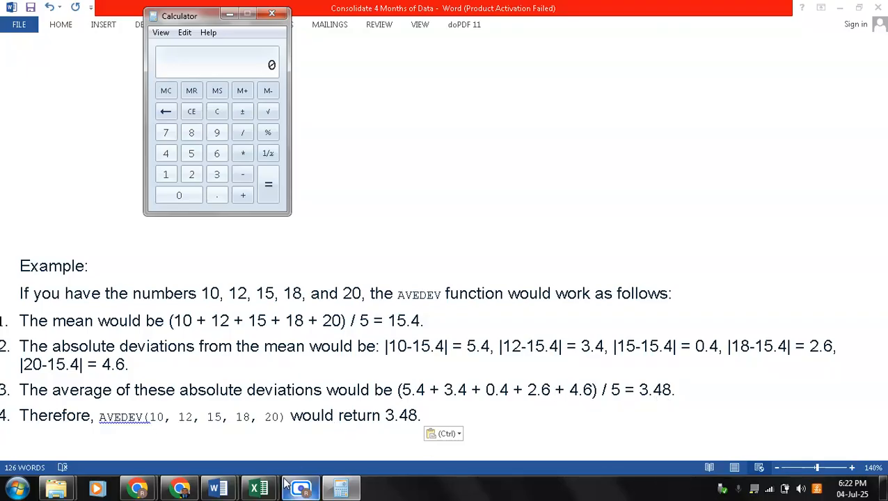
Step: Switch back to the Excel workbook and inspect the AVEDEV formula in B3
mouse_move(259, 489)
click(292, 437)
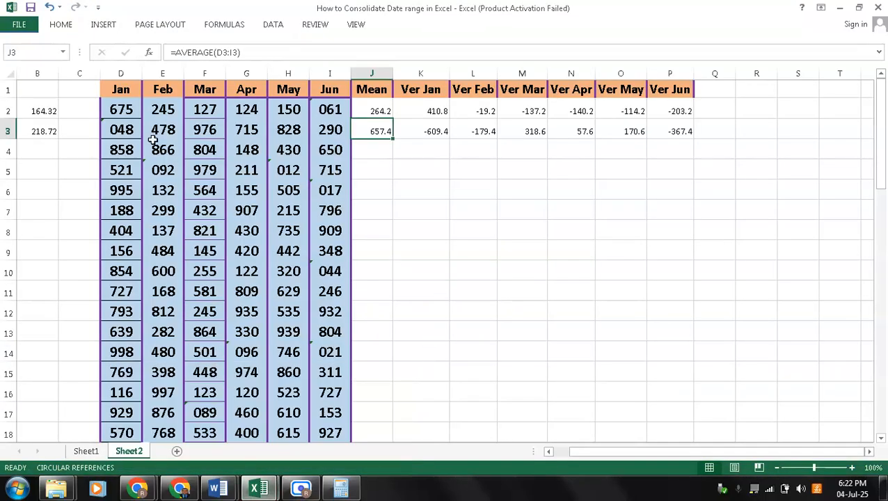
click(40, 127)
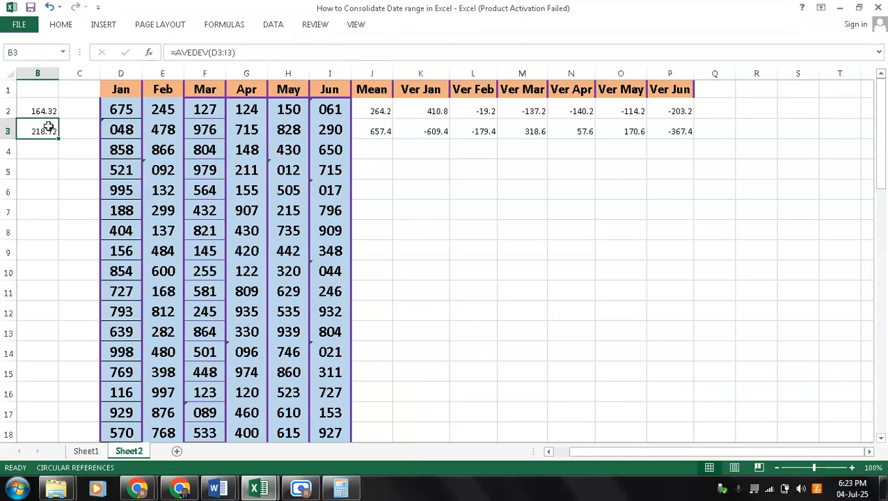
Step: Enter the January and February variations of row 3 as absolute values below them: 609.4 in K4 and 179.4 in L4
click(428, 152)
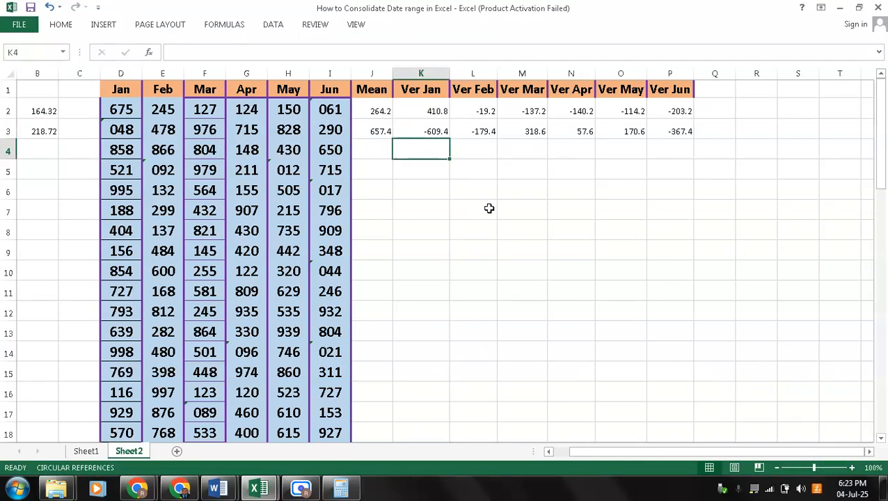
text(609.4)
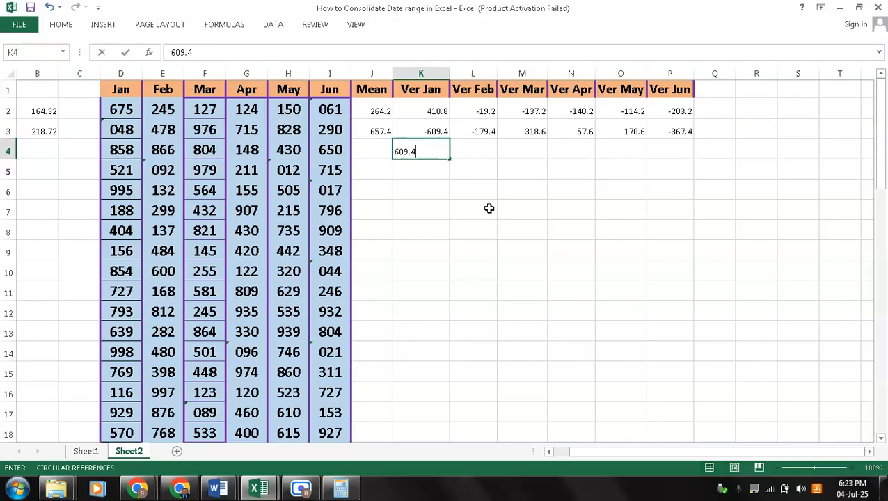
key(Tab)
text(1)
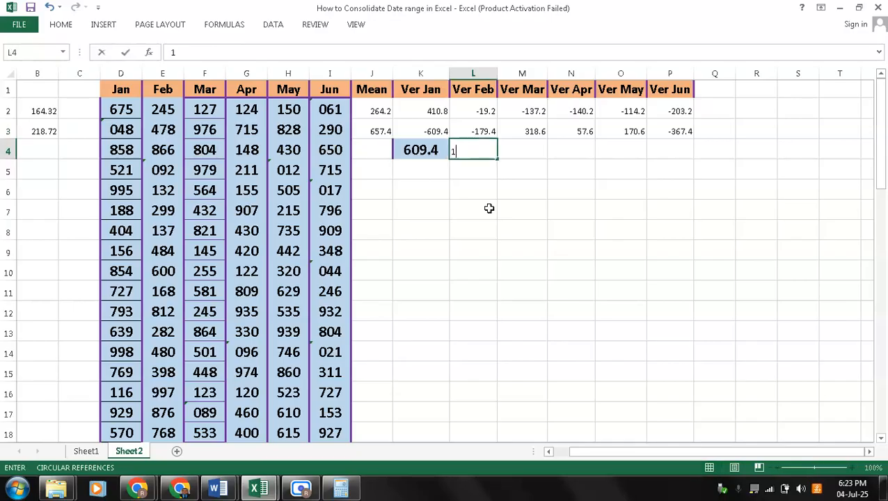
text(79.4)
key(Return)
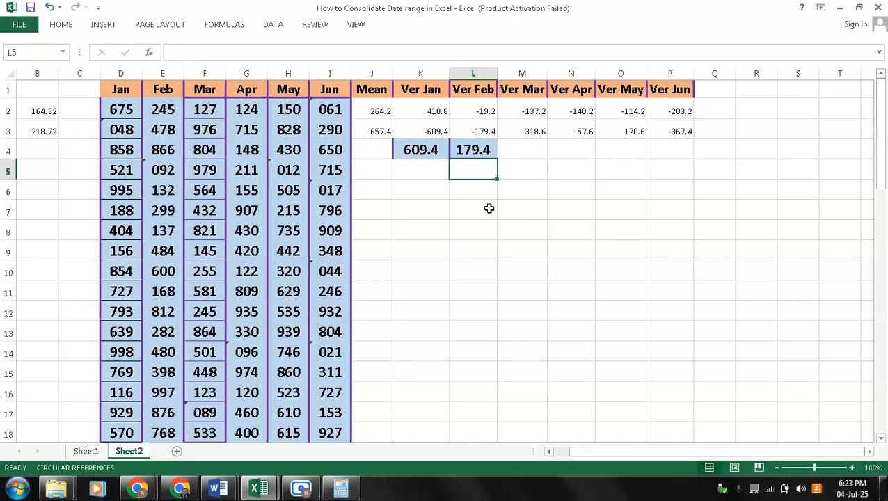
Step: Copy the March to June variations in M3:P3 and paste them as values into M4:P4
key(Up)
key(Right)
key(Up)
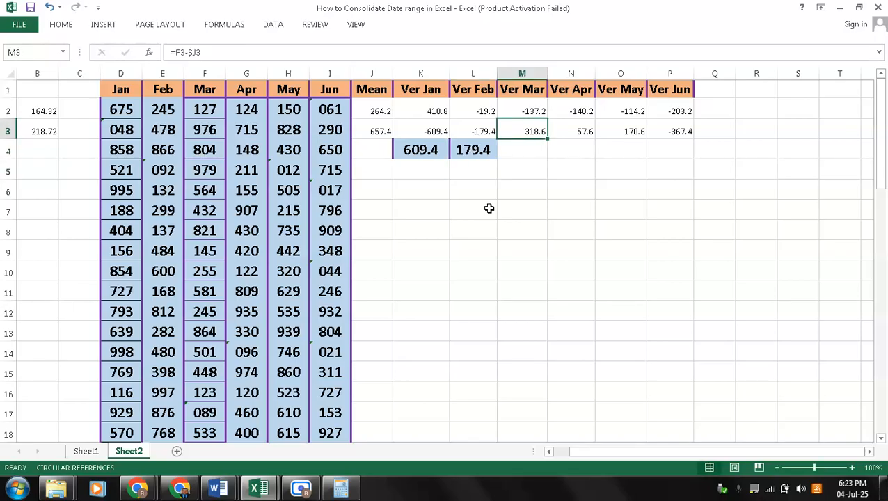
key(shift+Right)
key(shift+Right)
key(shift+Right)
key(ctrl+c)
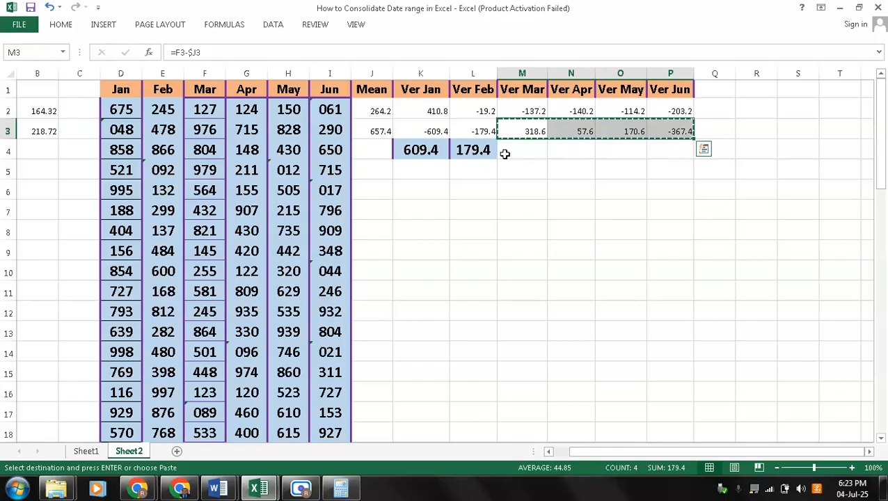
click(504, 152)
right_click(505, 152)
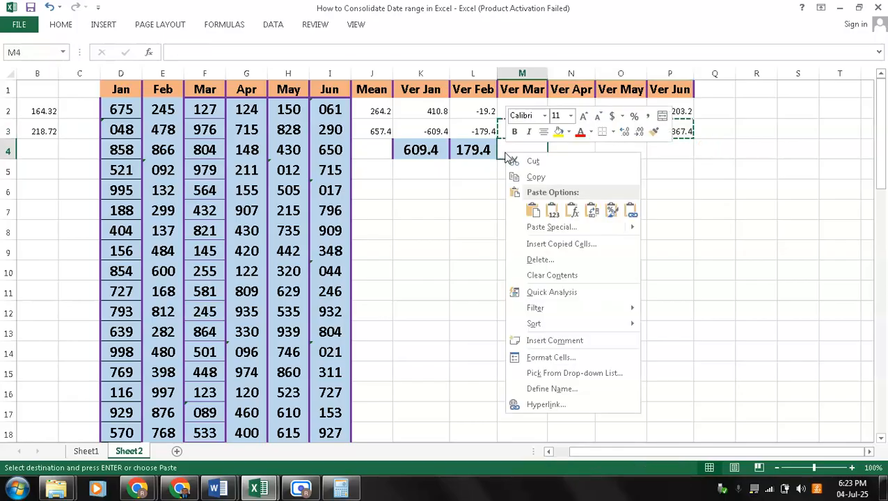
click(554, 210)
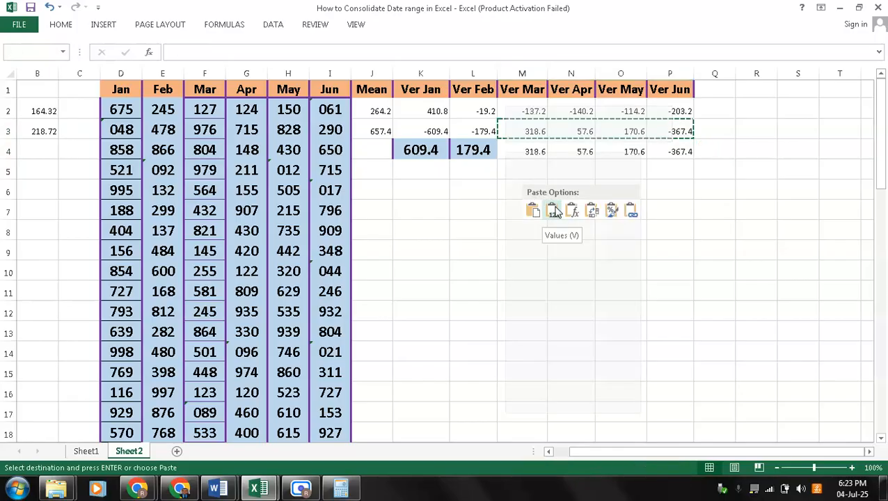
key(Escape)
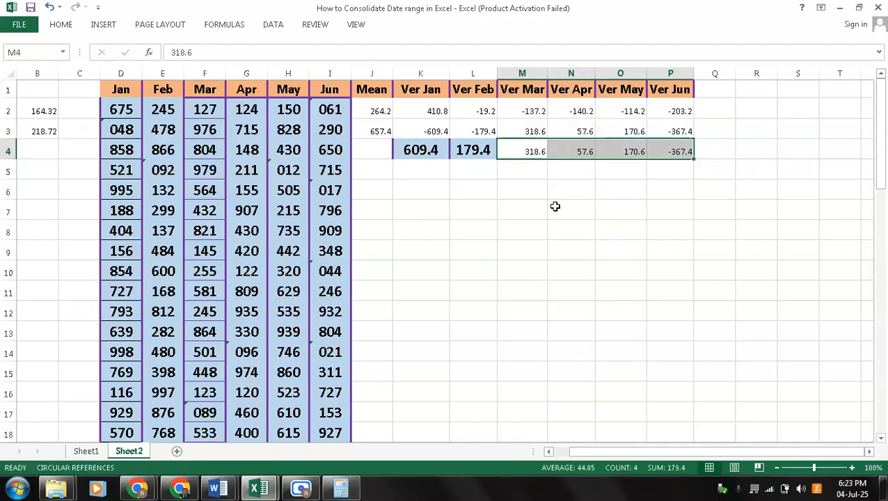
Step: Change the June value in P4 to its absolute value, 367.4
click(859, 8)
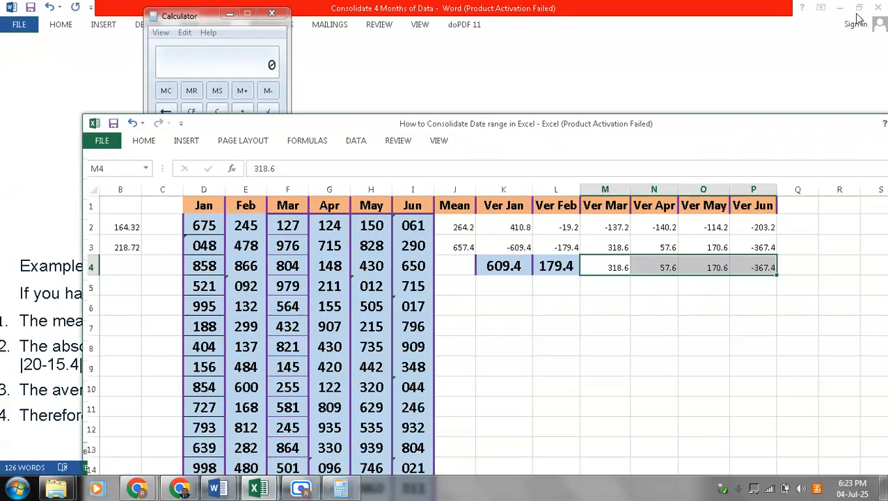
click(646, 270)
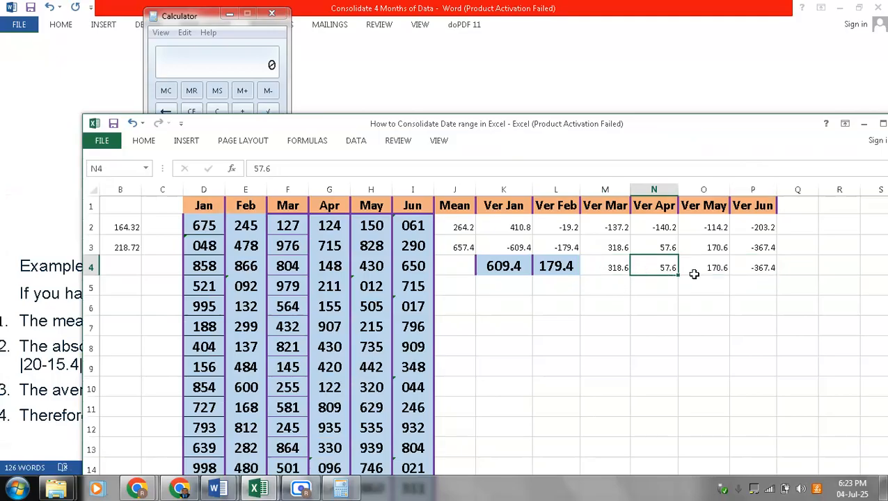
click(709, 268)
click(742, 268)
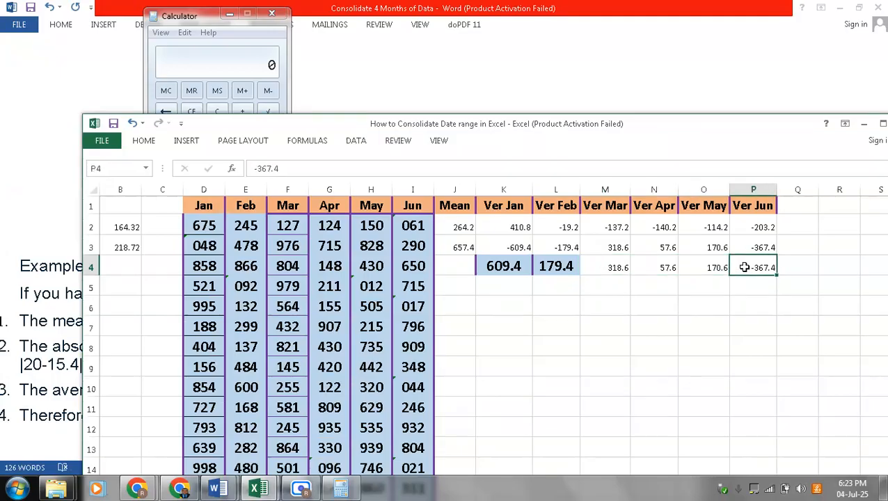
key(F2)
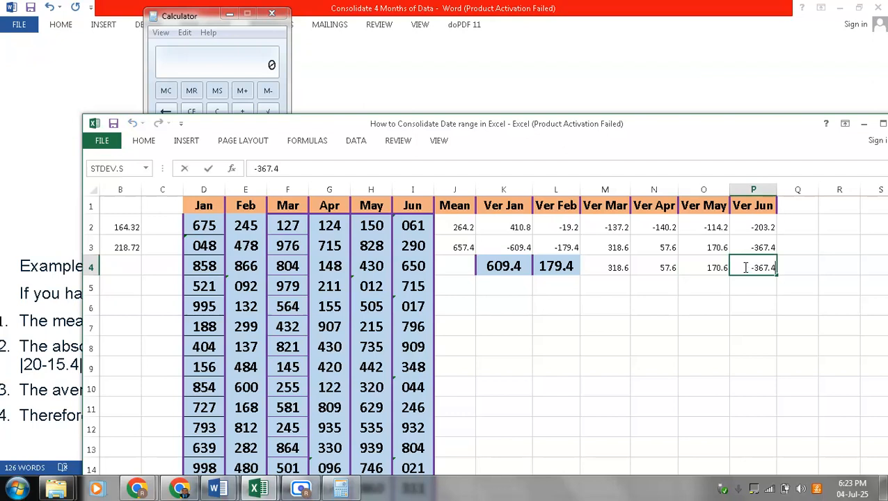
key(Home)
key(Delete)
key(Return)
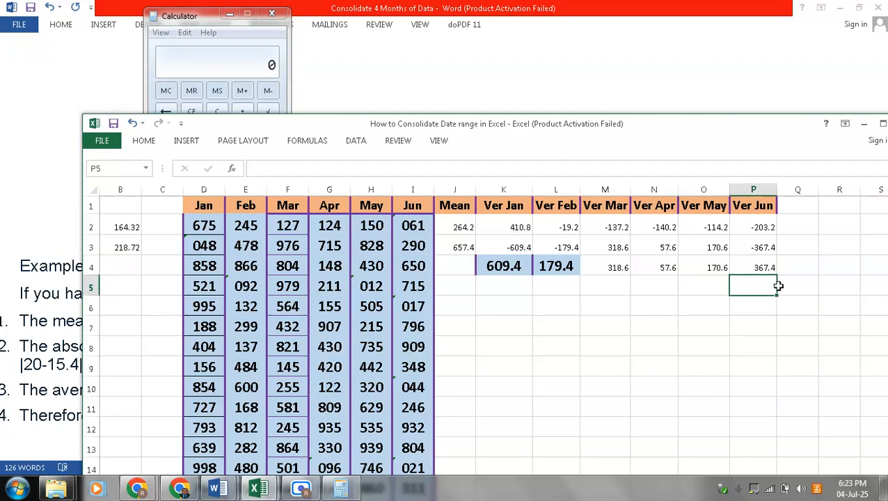
Step: Select the absolute variations K4:P4 and maximize the workbook window to check their average
key(Up)
key(shift+Left)
key(shift+Left)
key(shift+Left)
key(shift+Left)
key(shift+Left)
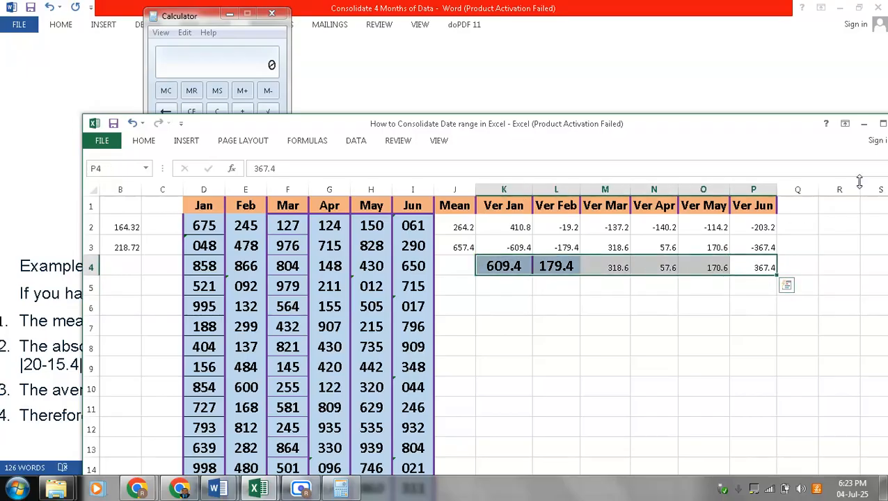
click(883, 124)
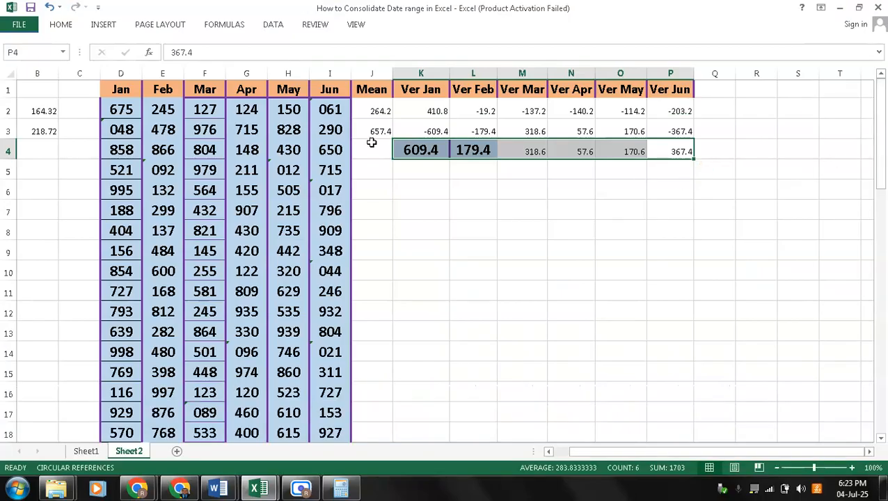
Step: Enter the average 283.33 in J4 and compare it with the AVEDEV formula in B3
click(376, 144)
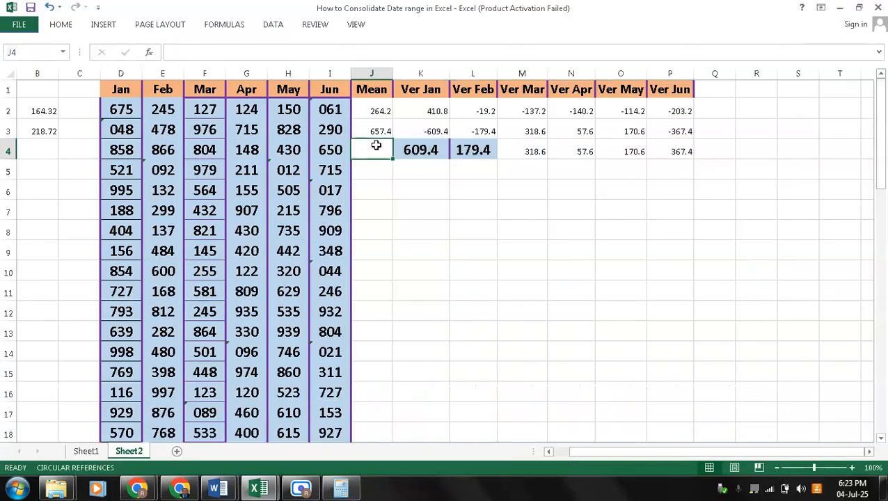
text(283.33)
key(Return)
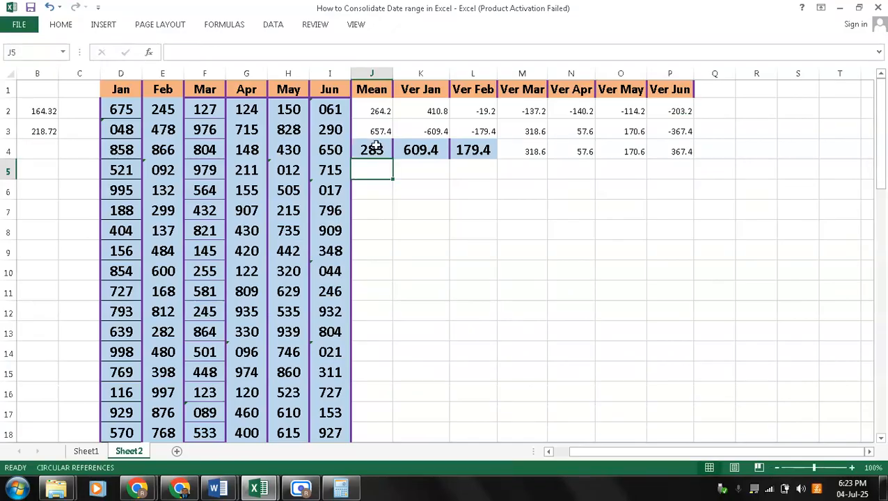
click(383, 153)
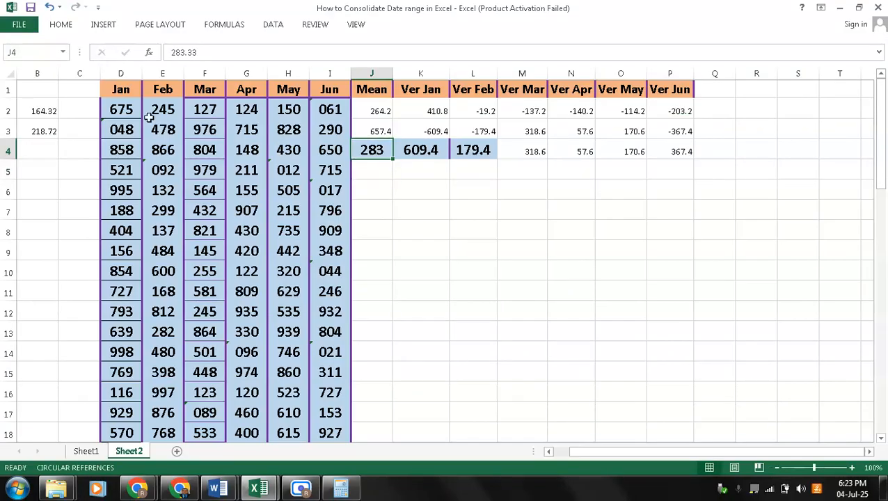
click(49, 131)
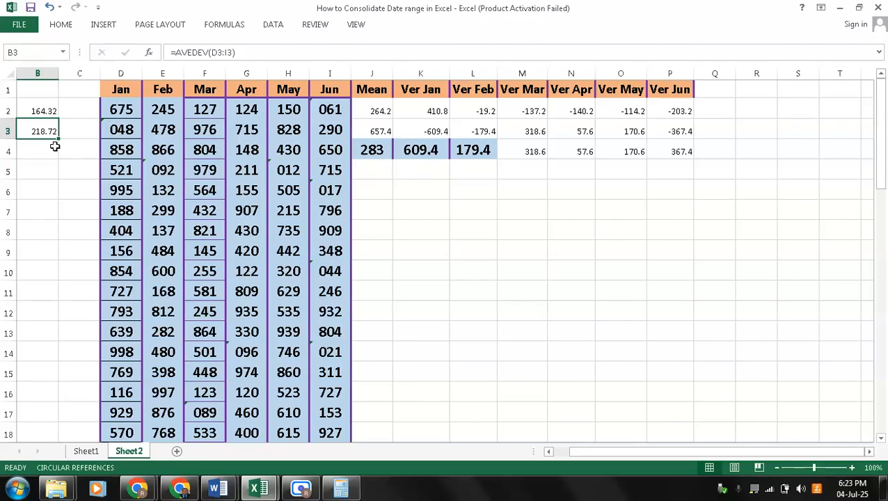
Step: Try the subtraction =657.4-283 in J6 and clear the cell
click(379, 191)
text(657)
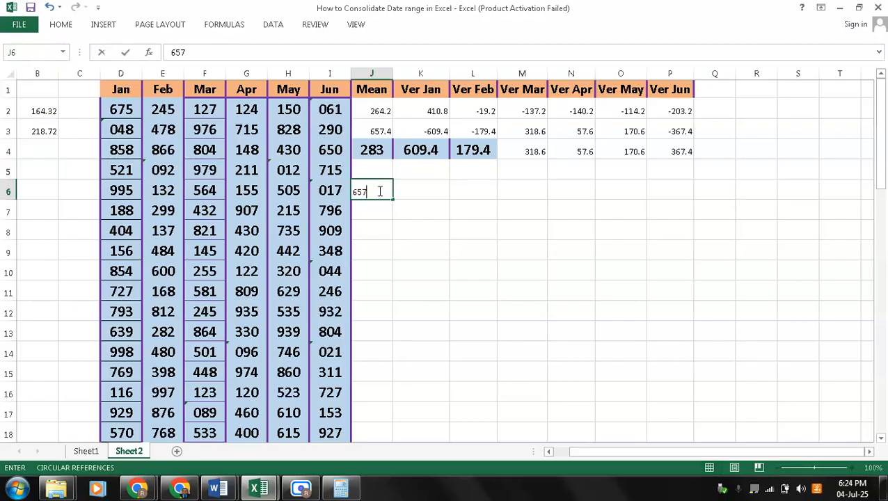
text(.4-283)
key(ctrl+Return)
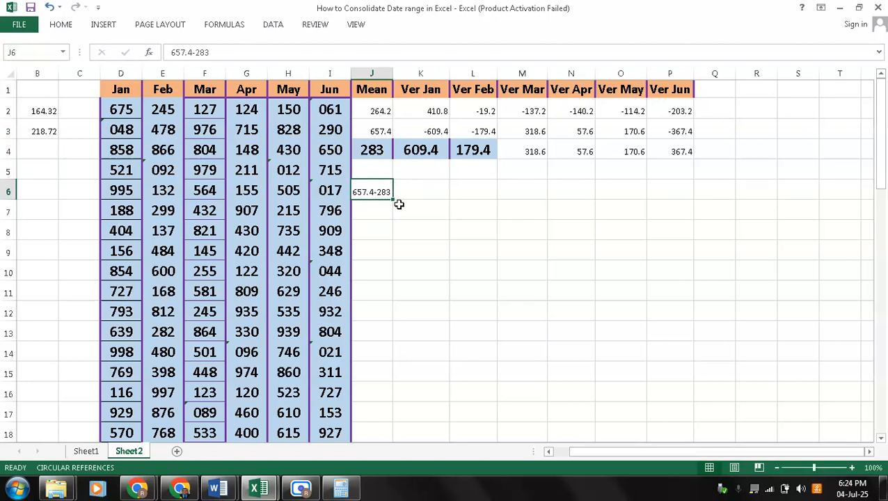
key(F2)
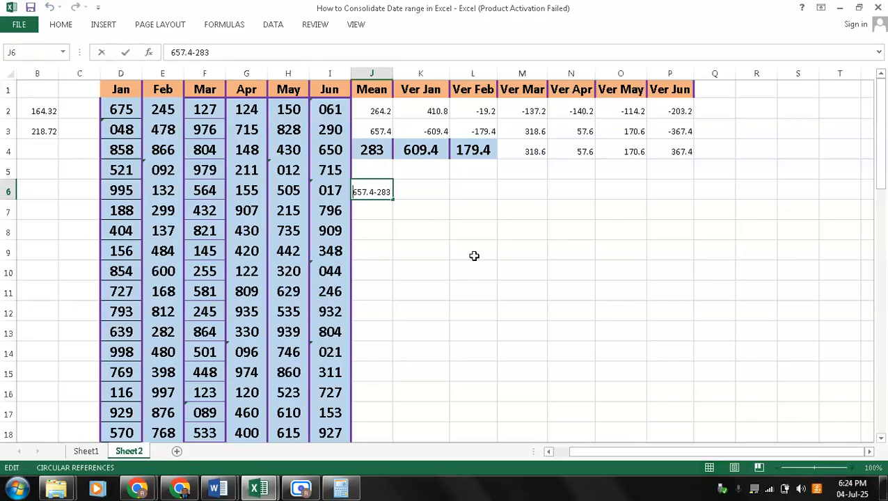
key(Home)
text(=)
key(ctrl+Return)
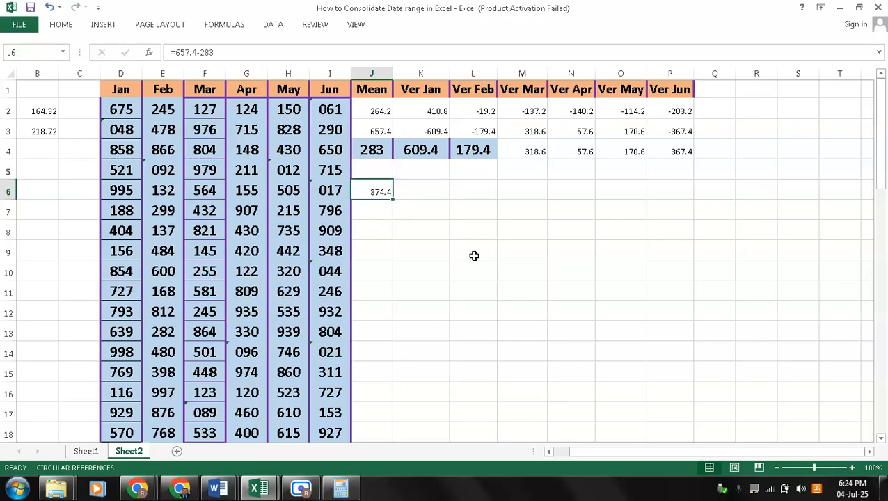
key(Delete)
Step: Review the row 3 mean in J3, its source values, and the AVEDEV formula in B3
key(Right)
key(Up)
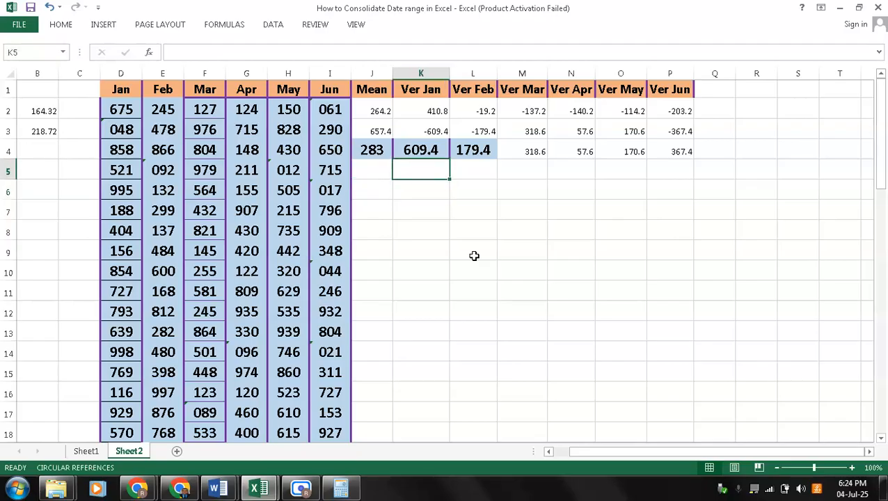
key(Up)
key(Left)
key(Up)
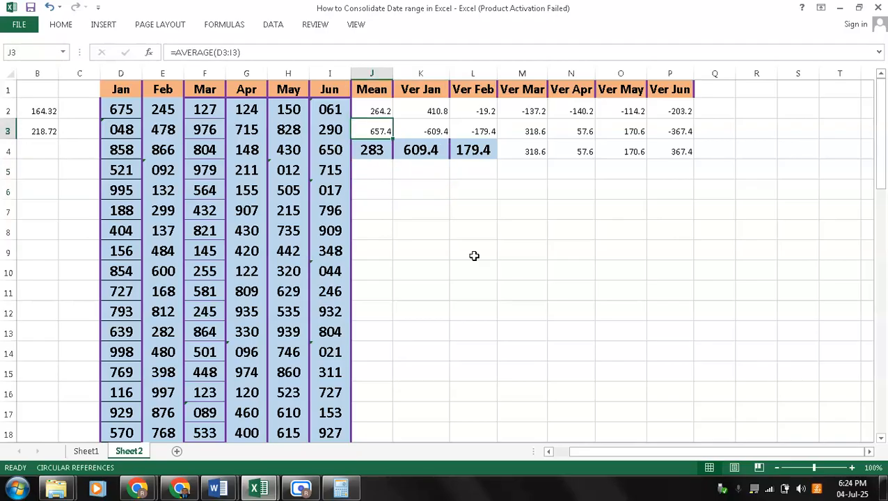
key(Down)
key(Down)
key(Up)
key(Up)
key(Left)
key(shift+Left)
key(shift+Left)
key(shift+Left)
key(shift+Left)
key(shift+Left)
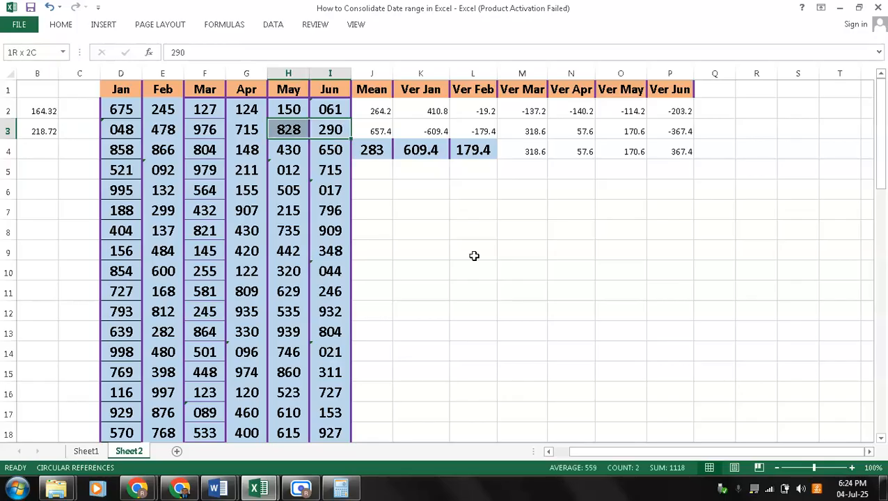
key(Right)
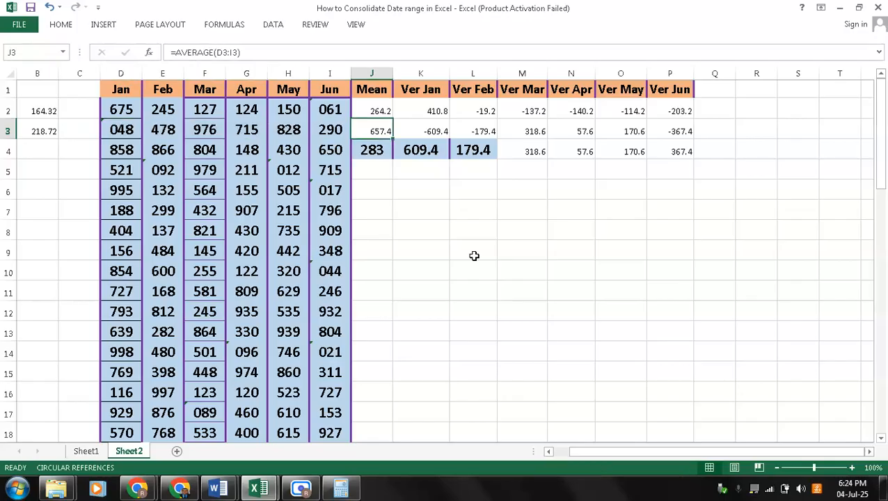
click(31, 127)
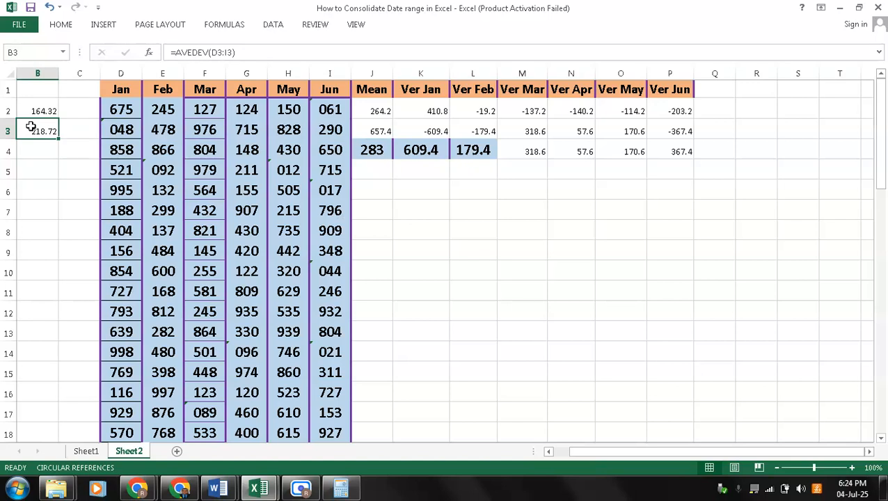
Step: Insert the statistical function AVEDEV in B4 for the January to June values in D4:I4
click(38, 150)
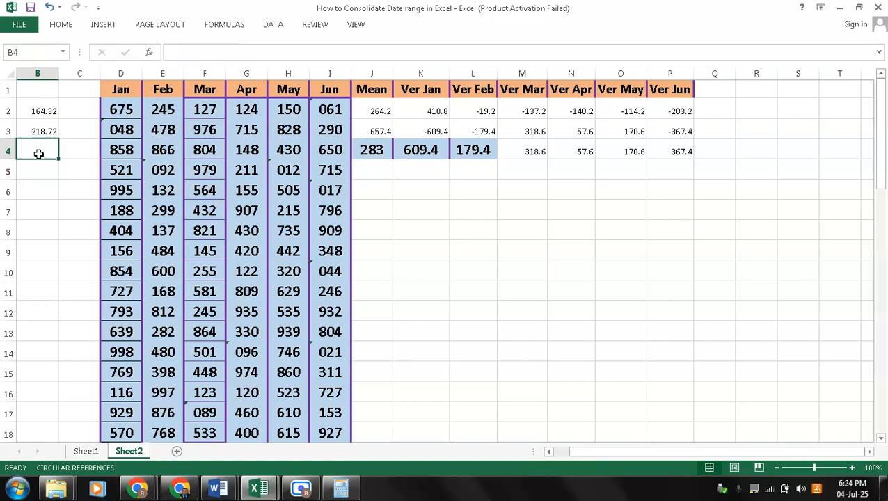
click(222, 26)
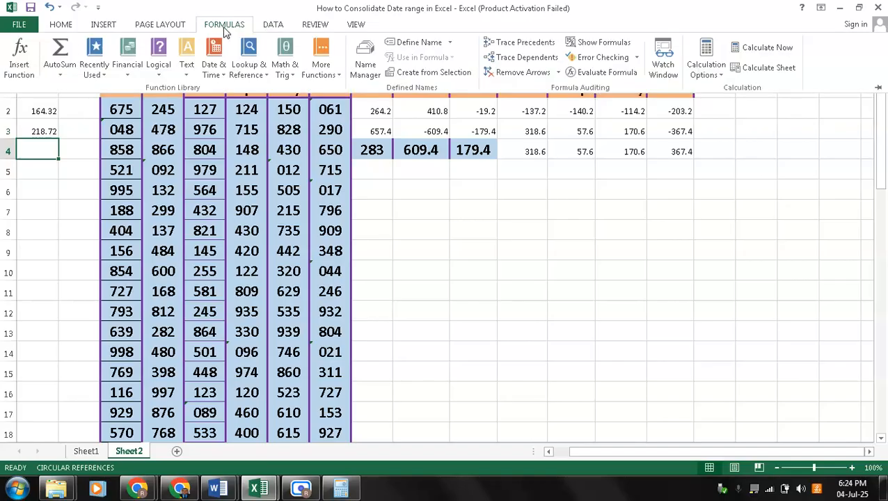
click(340, 78)
mouse_move(345, 88)
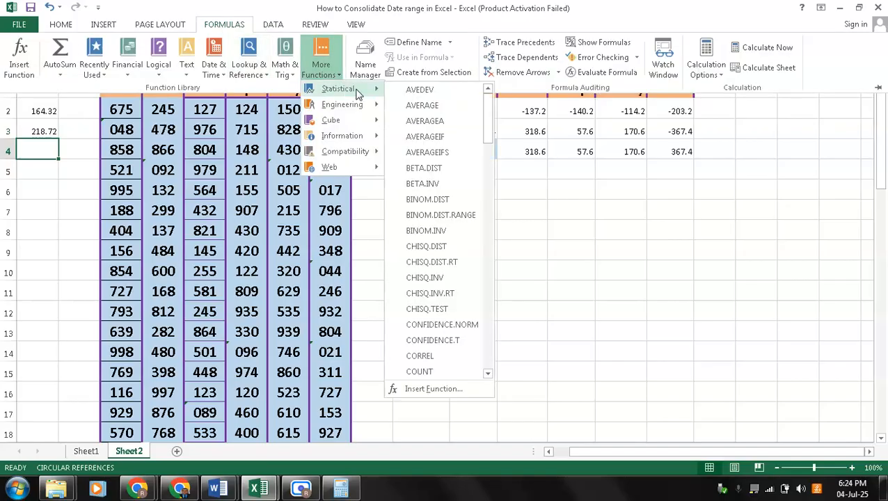
click(420, 90)
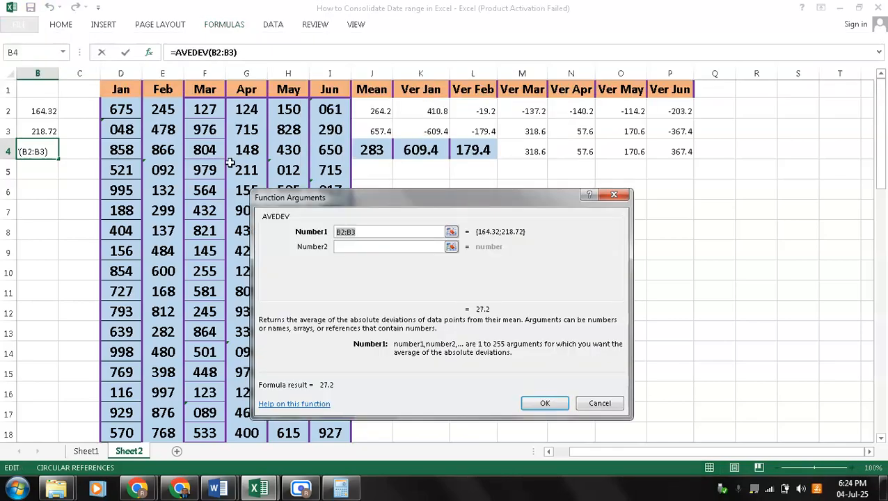
click(126, 149)
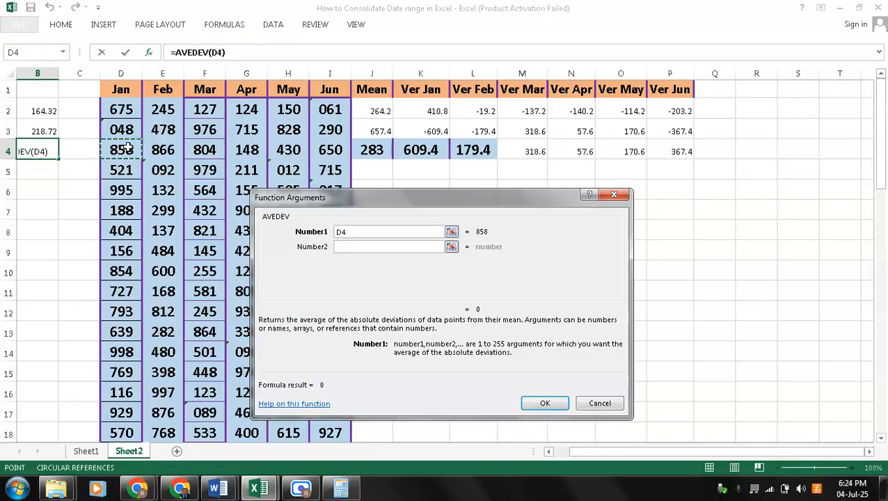
key(F8)
key(Right)
key(Right)
key(Right)
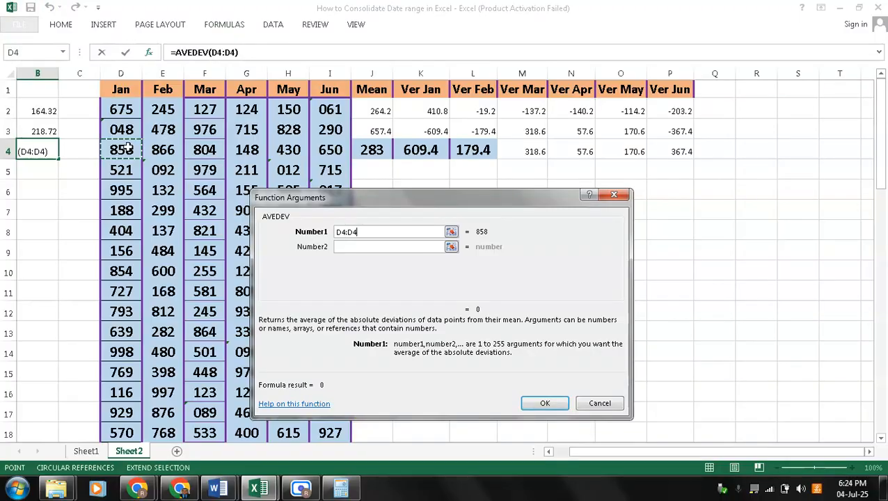
key(Right)
key(Right)
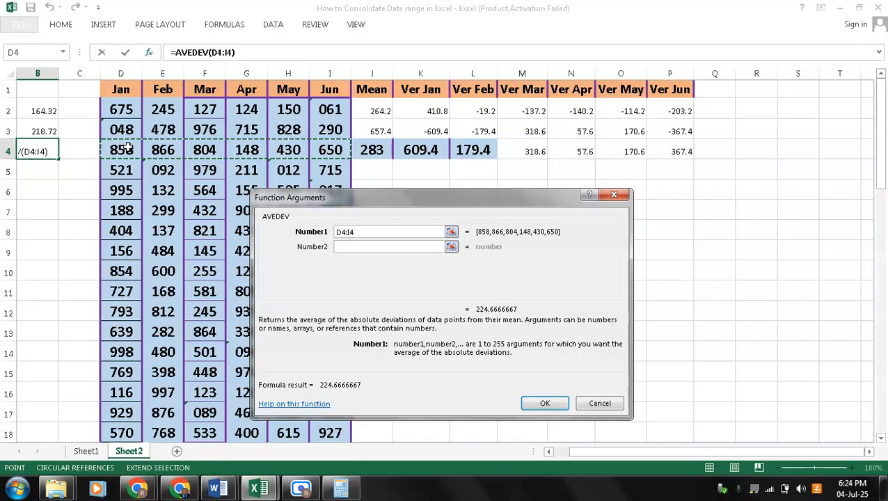
key(Return)
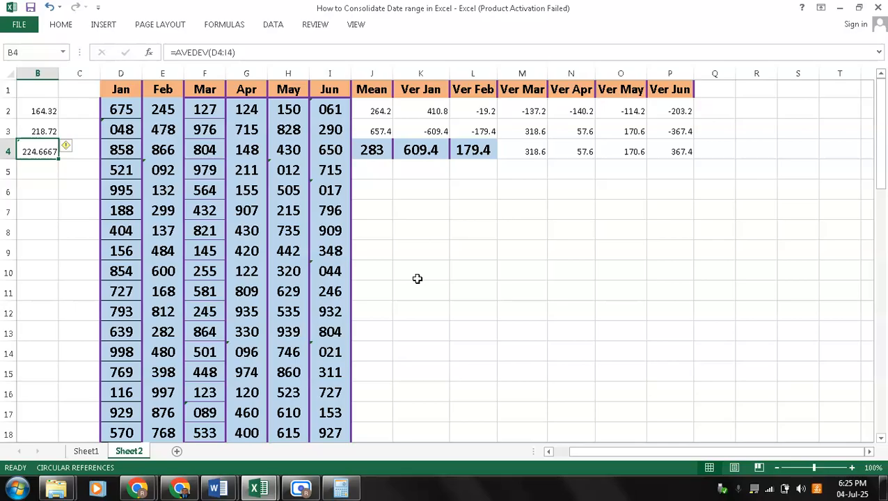
click(252, 305)
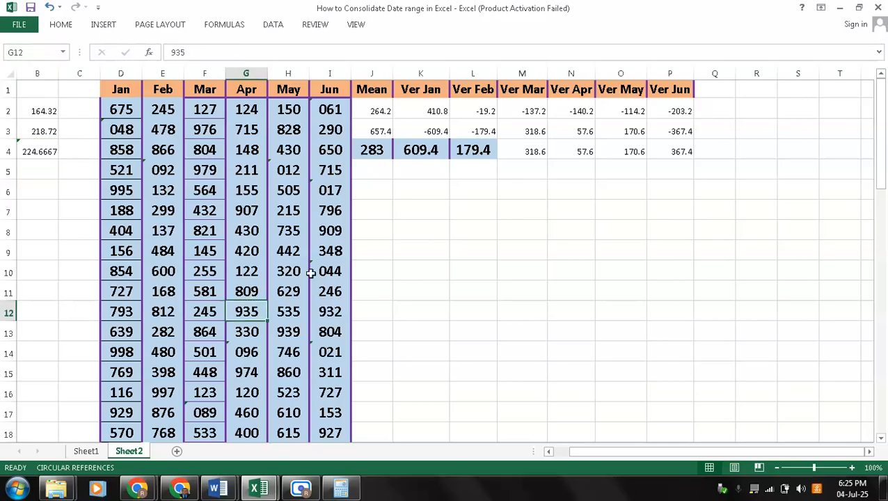